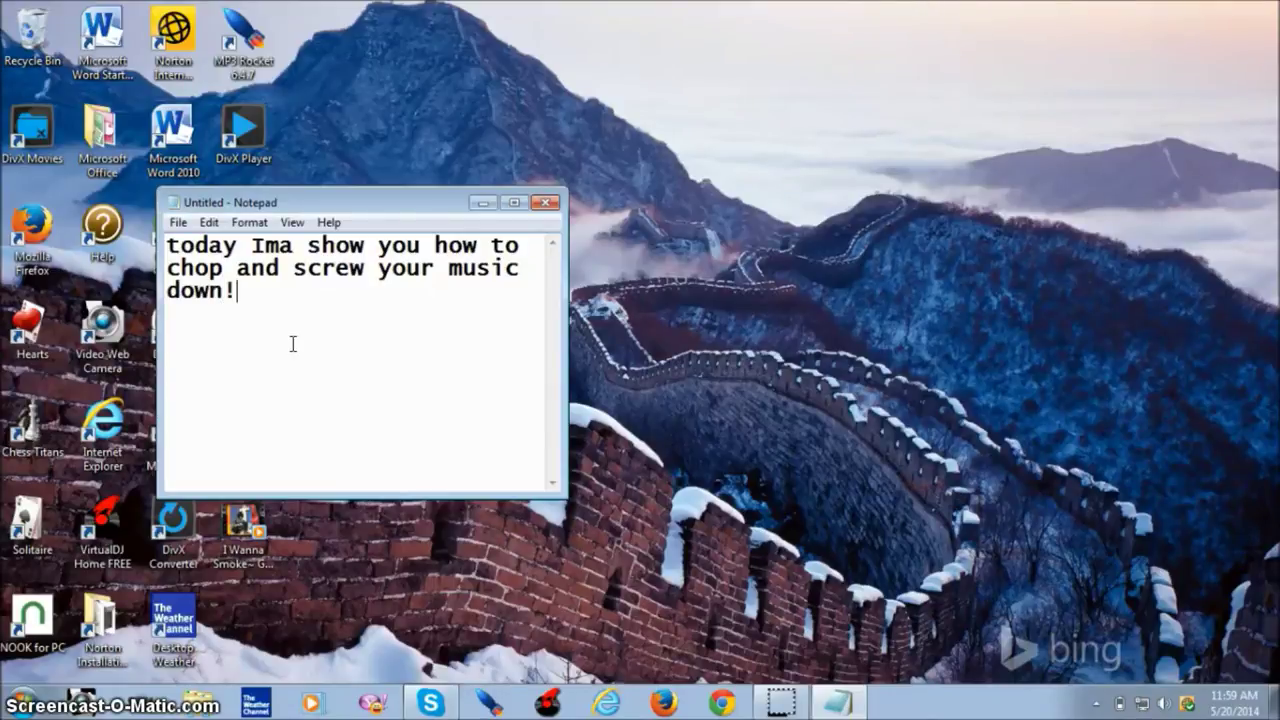
# Step: Clear all the text from the untitled Notepad note
pyautogui.doubleClick(330, 272)
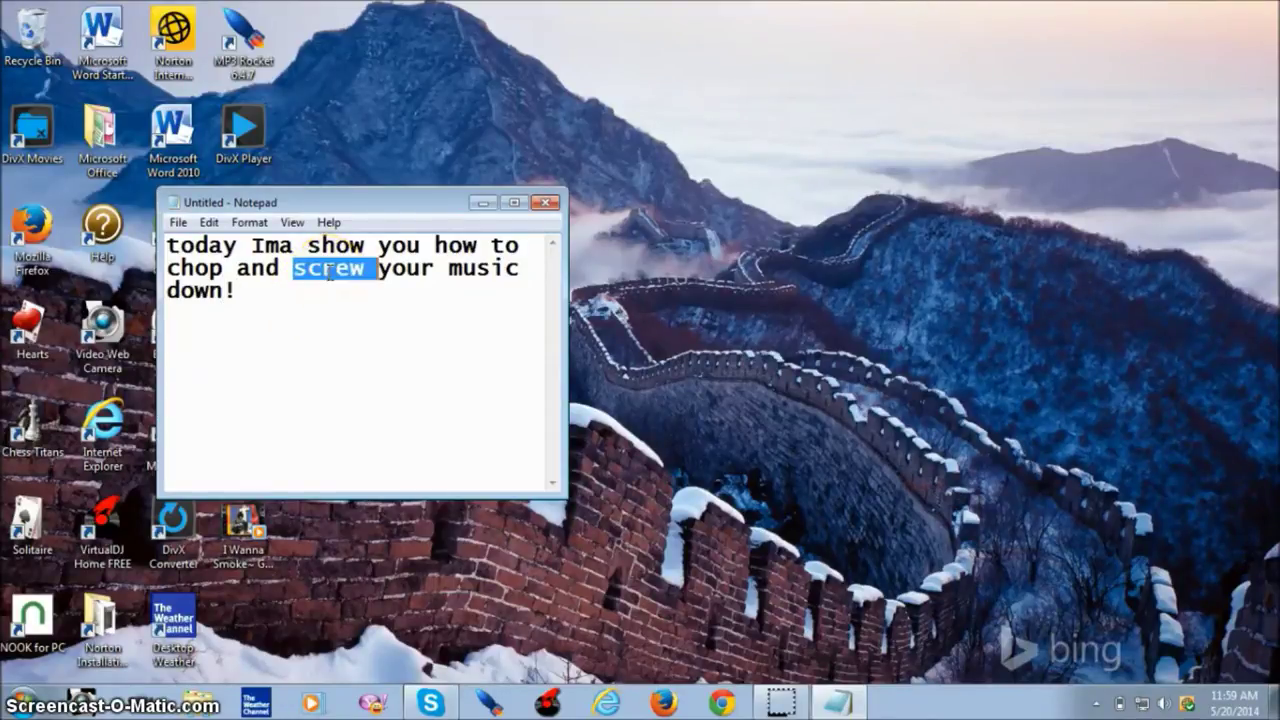
pyautogui.rightClick(329, 272)
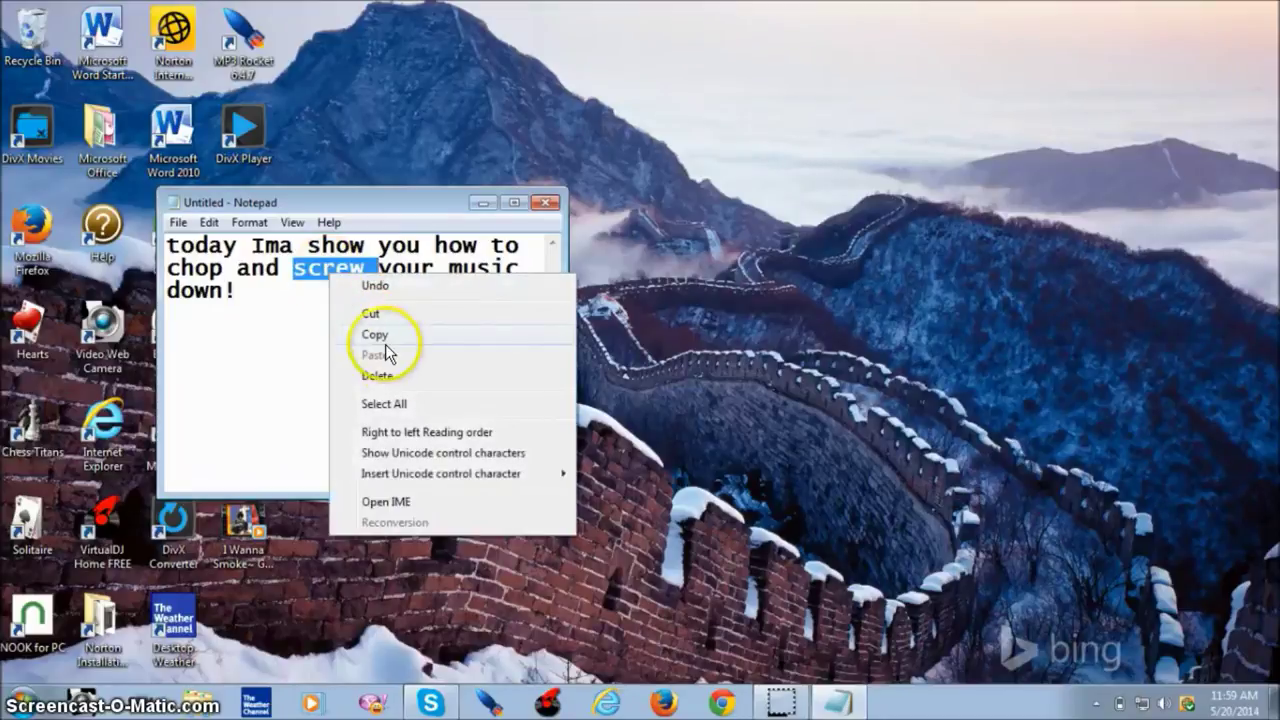
pyautogui.click(407, 397)
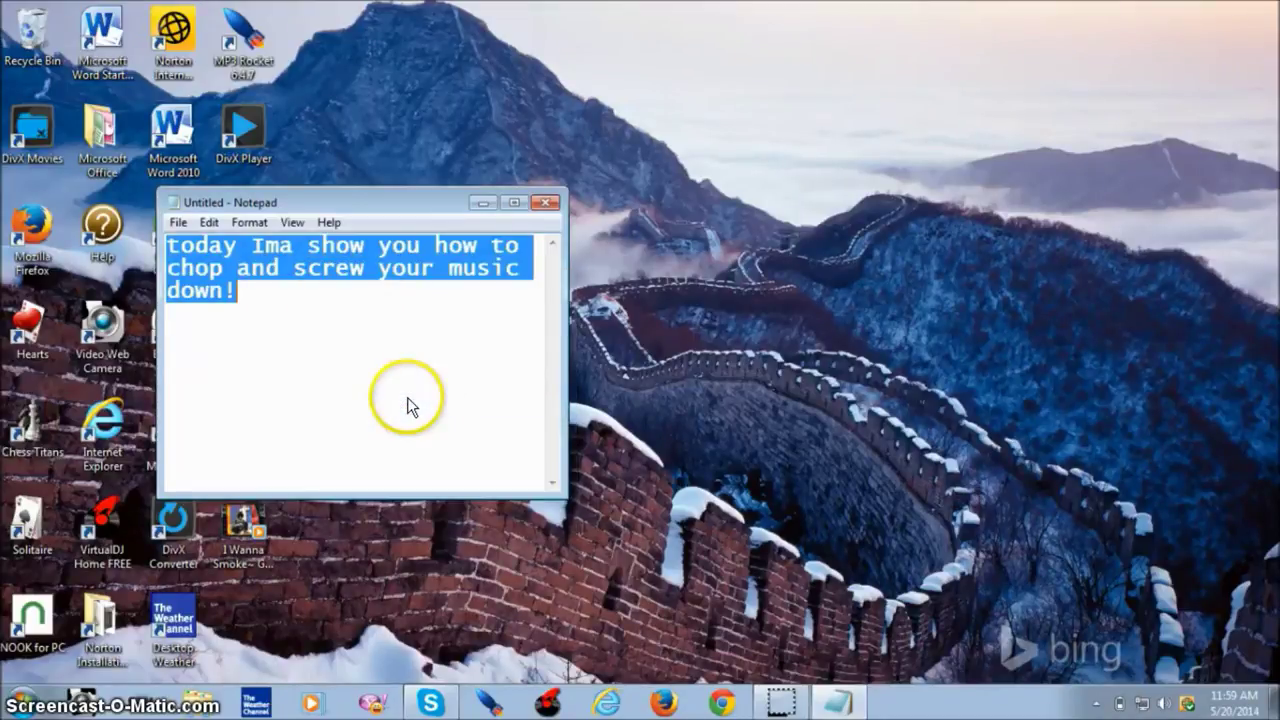
pyautogui.press('Delete')
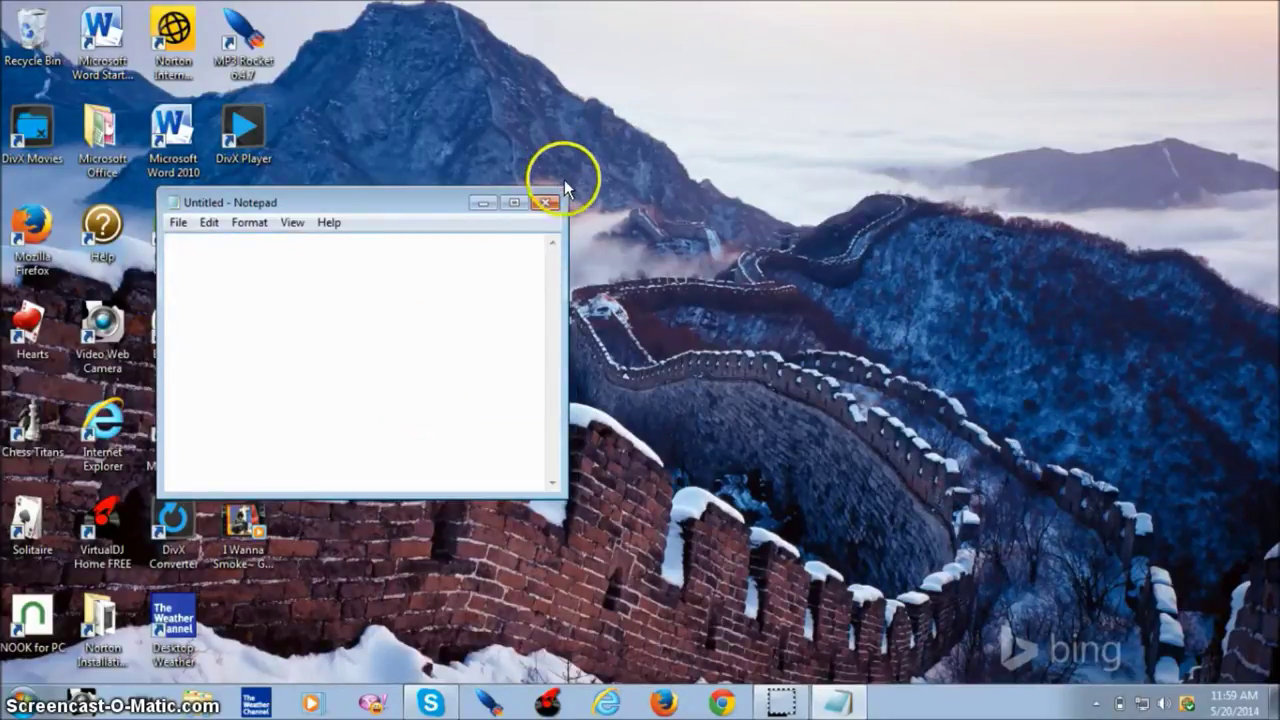
# Step: Switch to VirtualDJ Home FREE and list the songs in the My Music folder
pyautogui.click(657, 428)
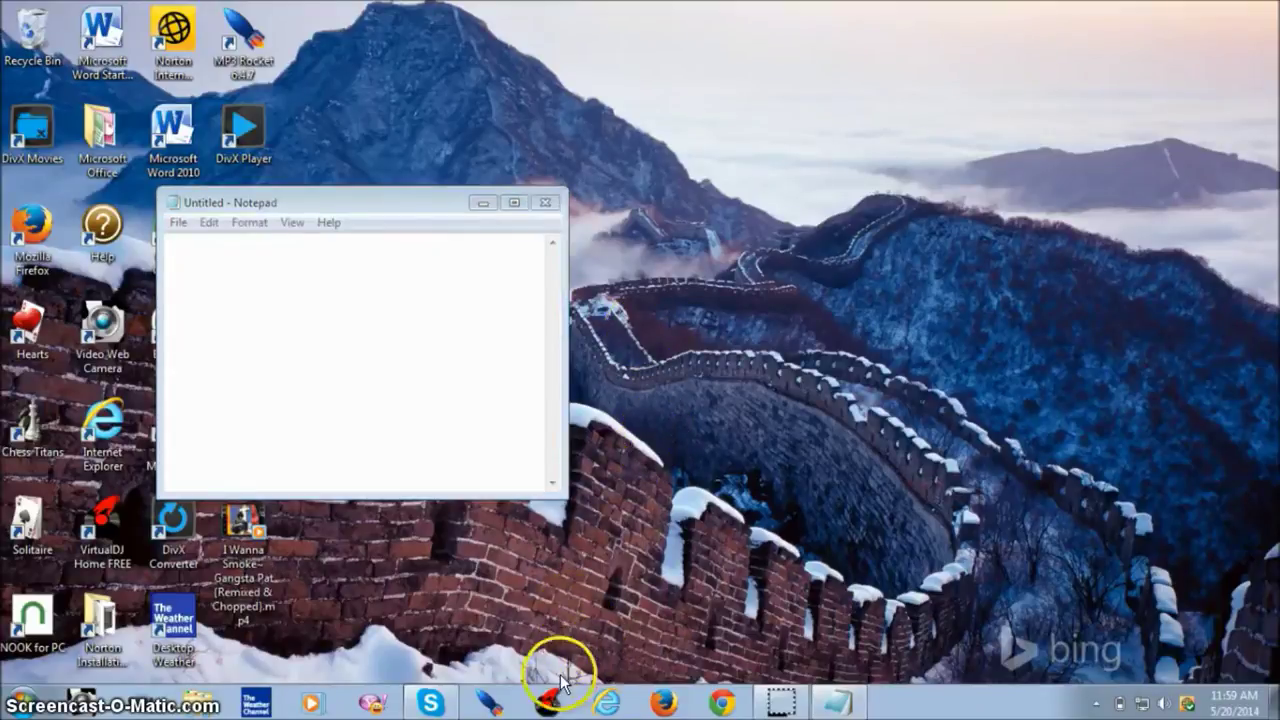
pyautogui.click(548, 704)
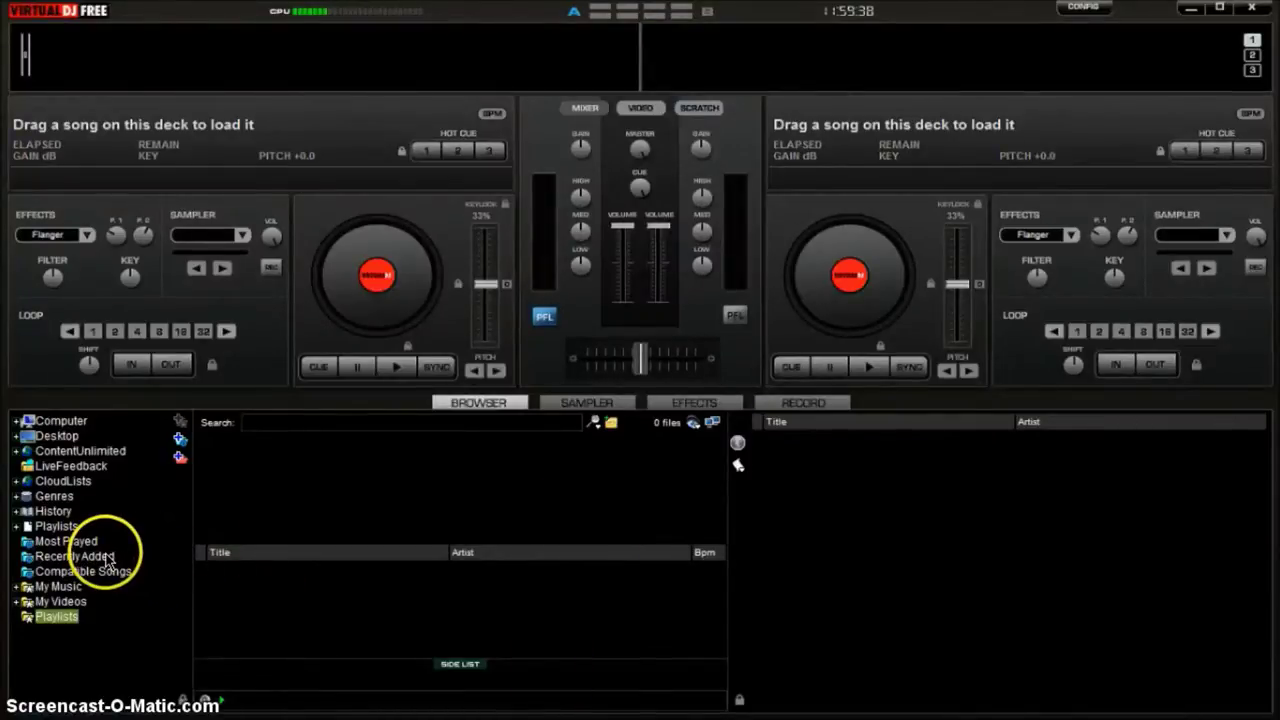
pyautogui.click(60, 587)
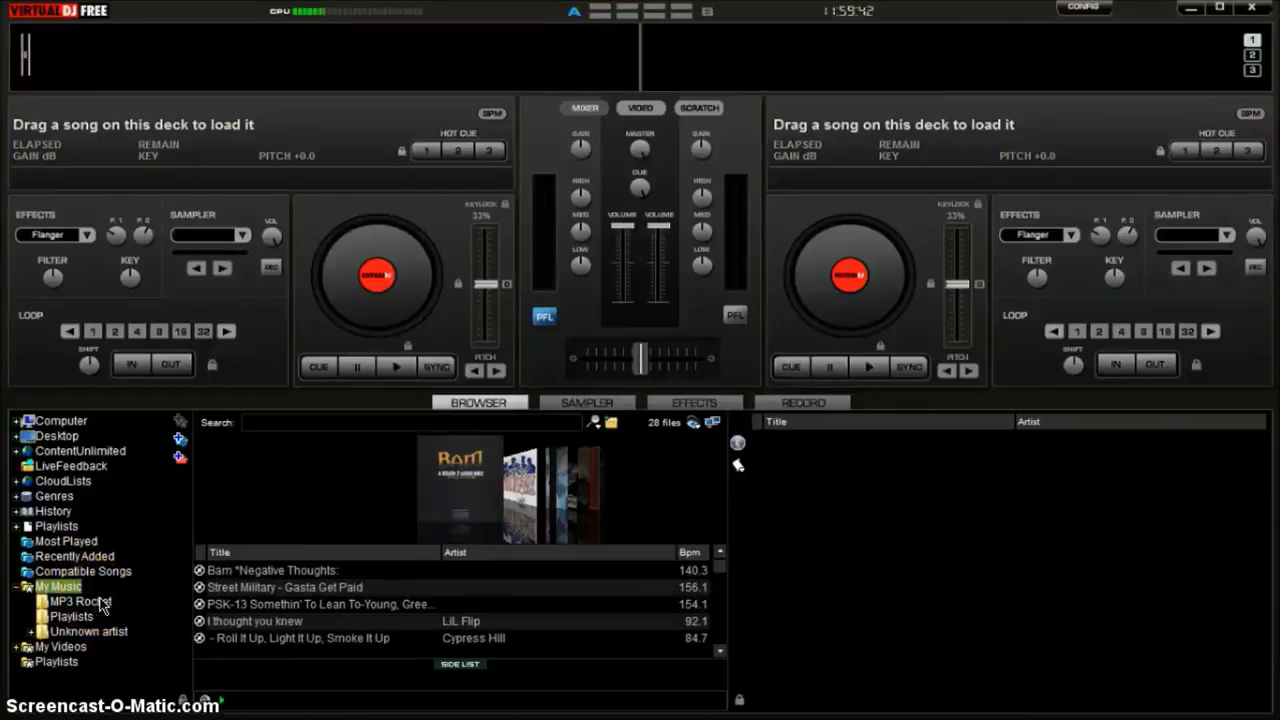
# Step: Find the track "4,5,6" by Sole (ft. JT Money, Kandi) in the song list and load it onto both decks
pyautogui.click(268, 576)
pyautogui.press('Down')
pyautogui.press('Down')
pyautogui.press('Down')
pyautogui.press('Down')
pyautogui.press('Down')
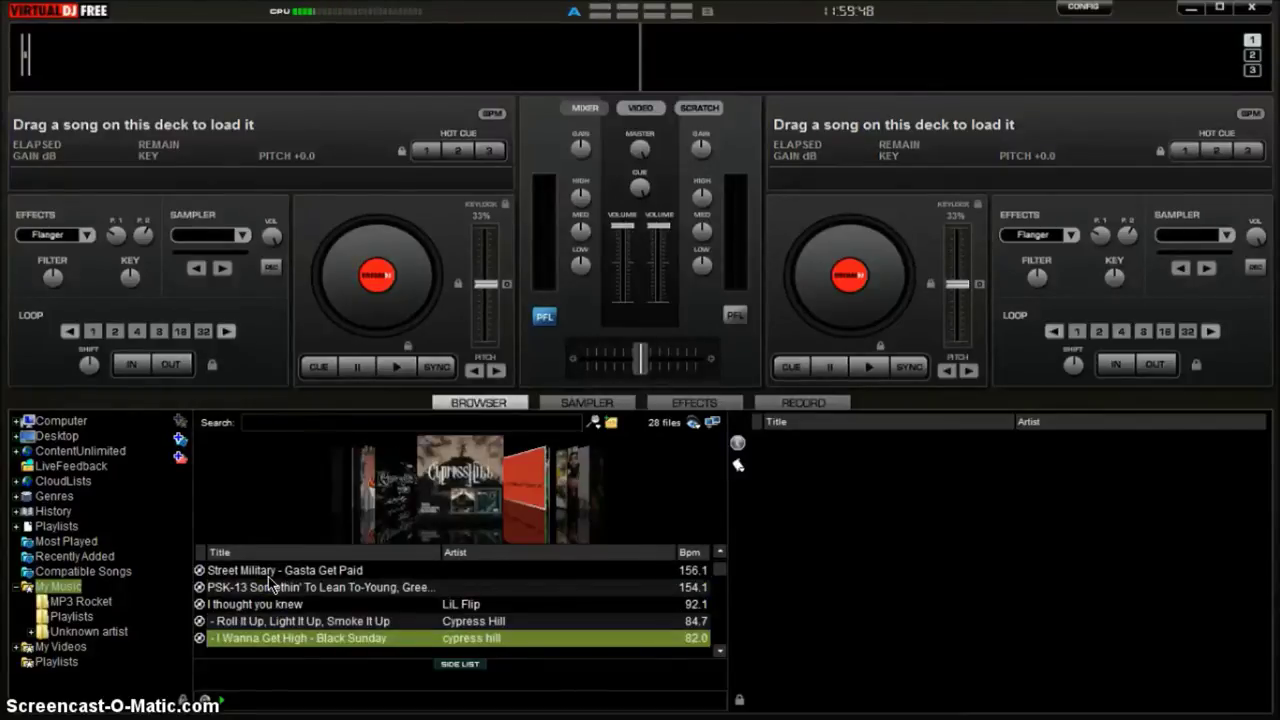
pyautogui.press('Down')
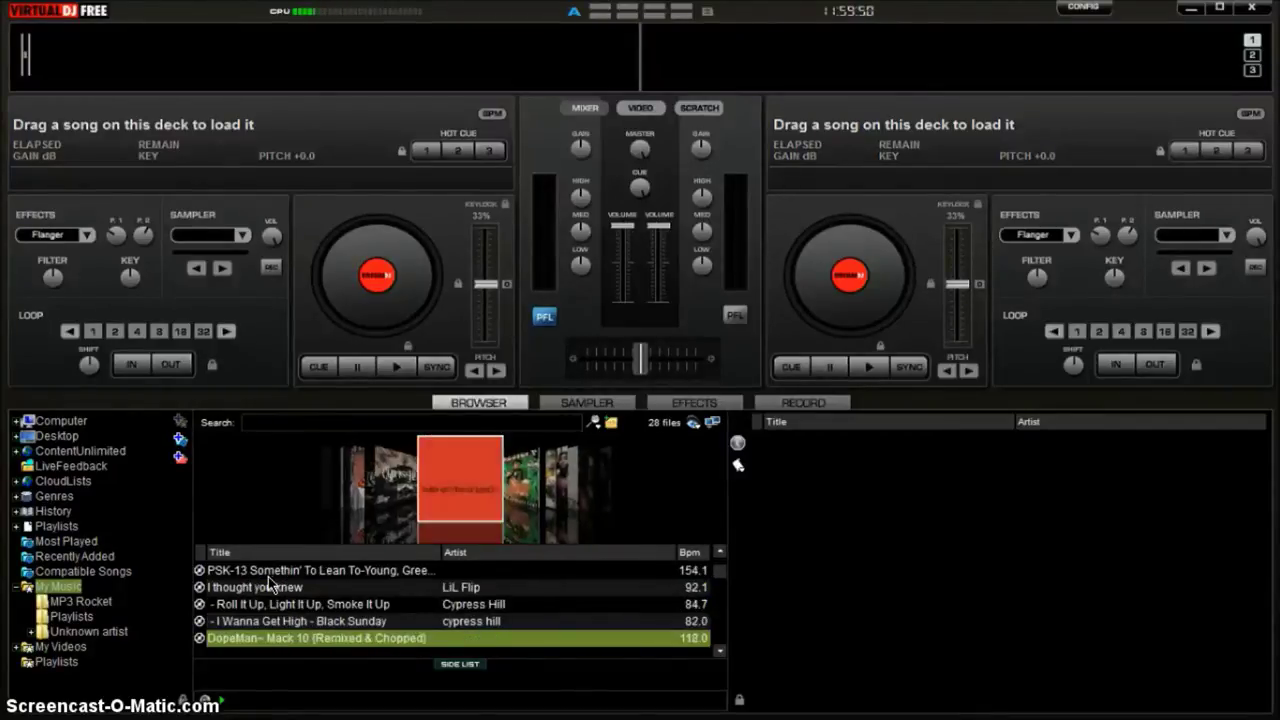
pyautogui.press('Down')
pyautogui.press('Down')
pyautogui.press('Down')
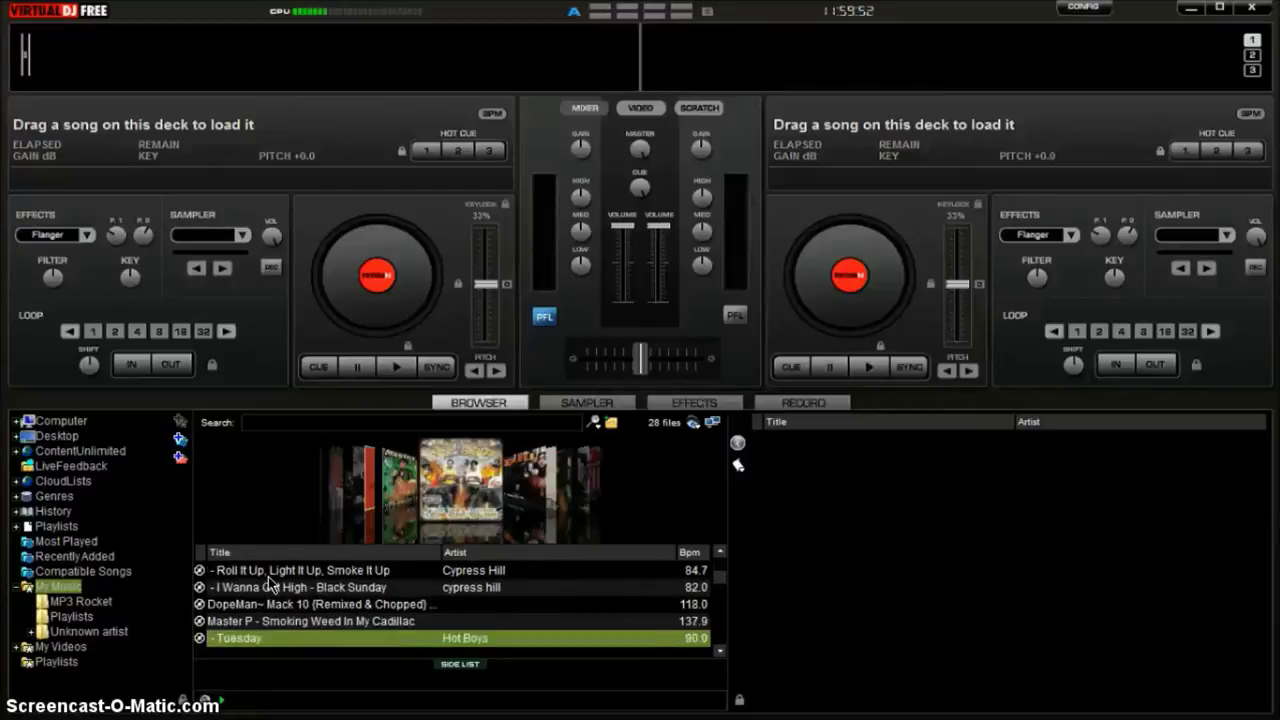
pyautogui.press('Down')
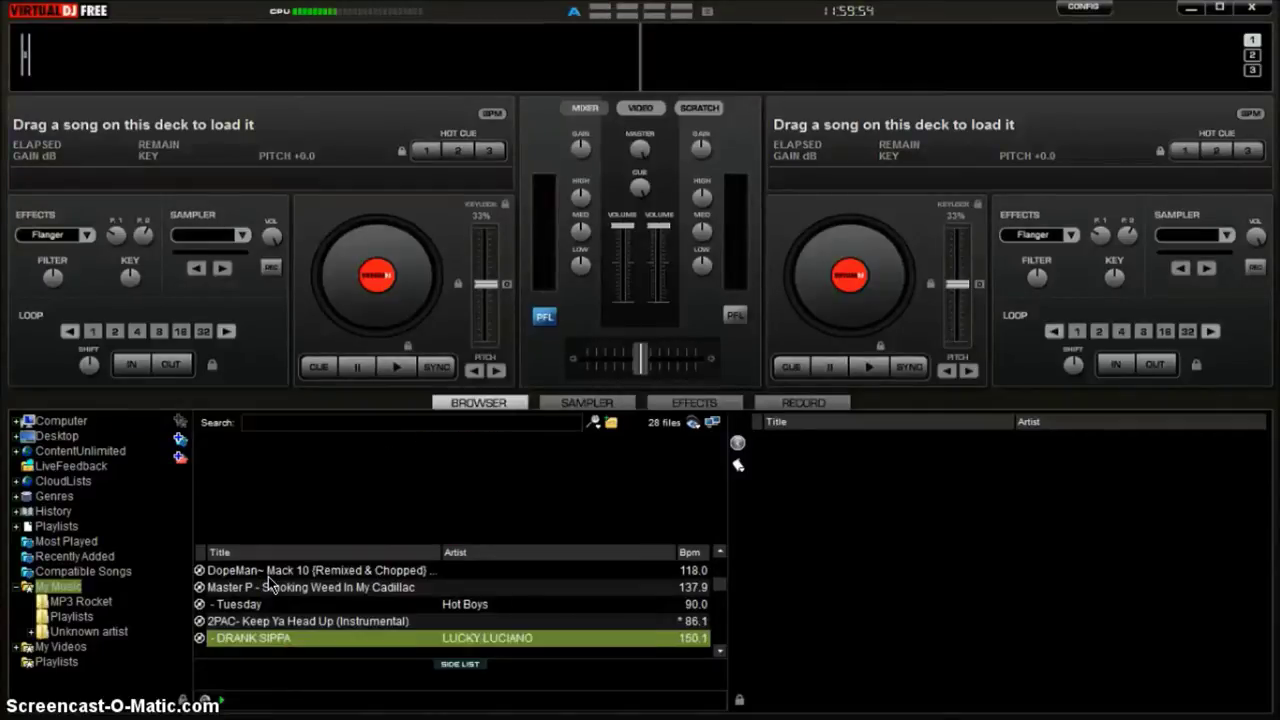
pyautogui.press('Down')
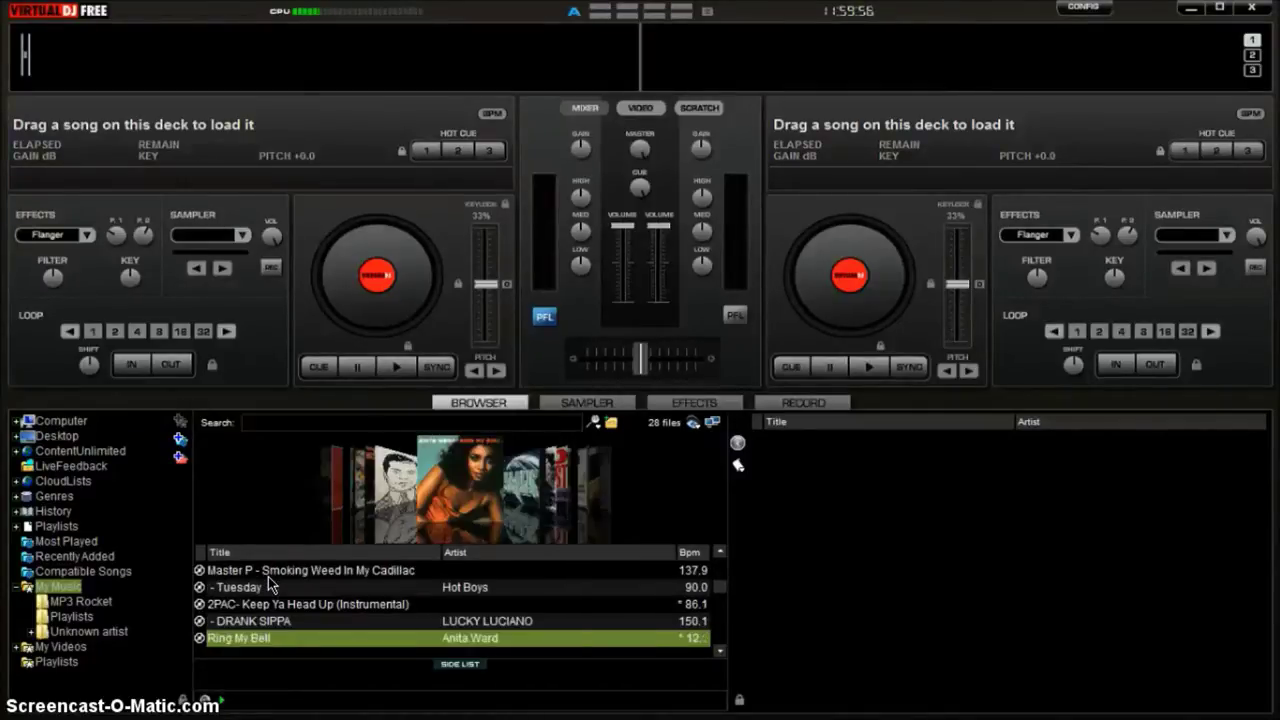
pyautogui.press('Down')
pyautogui.press('Down')
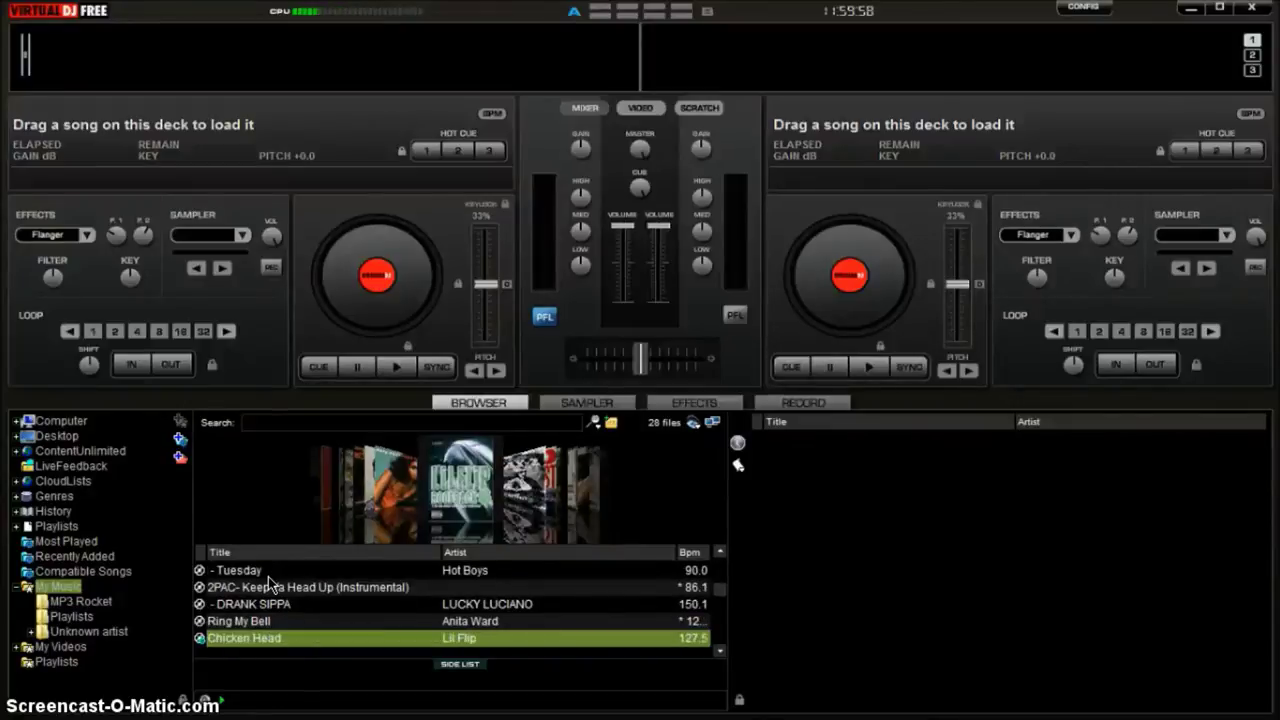
pyautogui.press('Down')
pyautogui.press('Down')
pyautogui.press('Down')
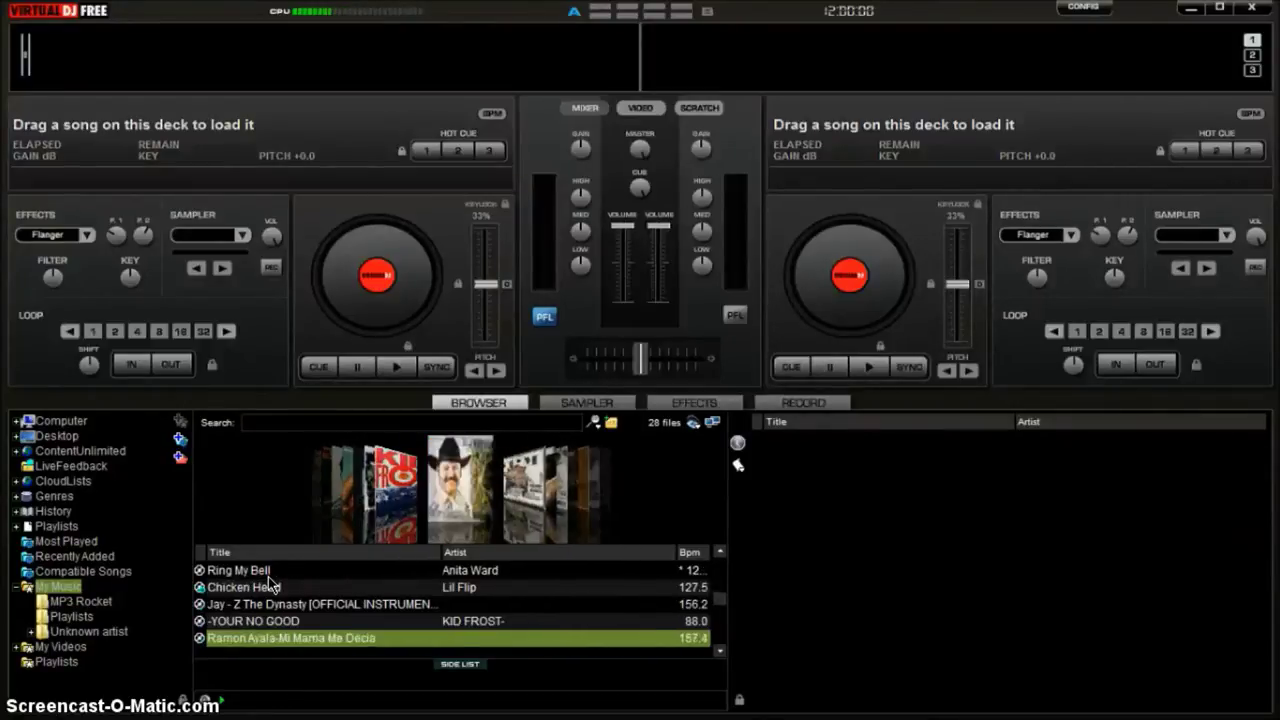
pyautogui.press('Down')
pyautogui.press('Down')
pyautogui.press('Down')
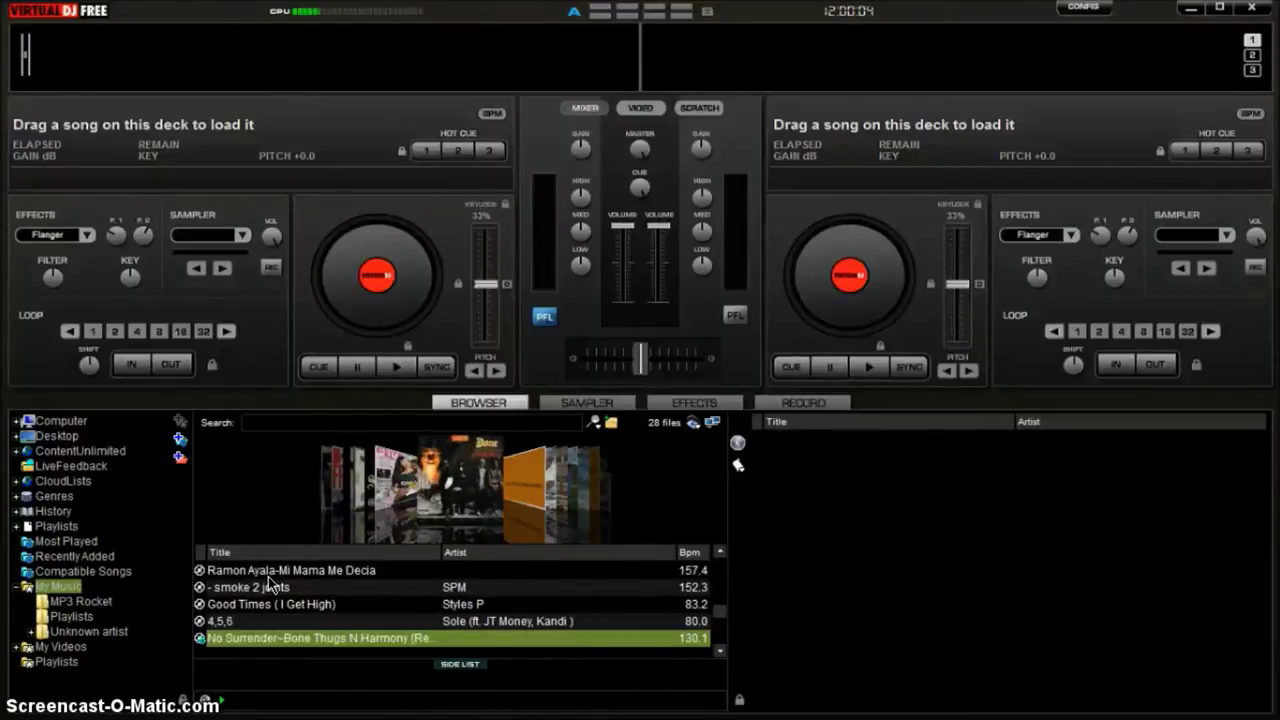
pyautogui.press('Up')
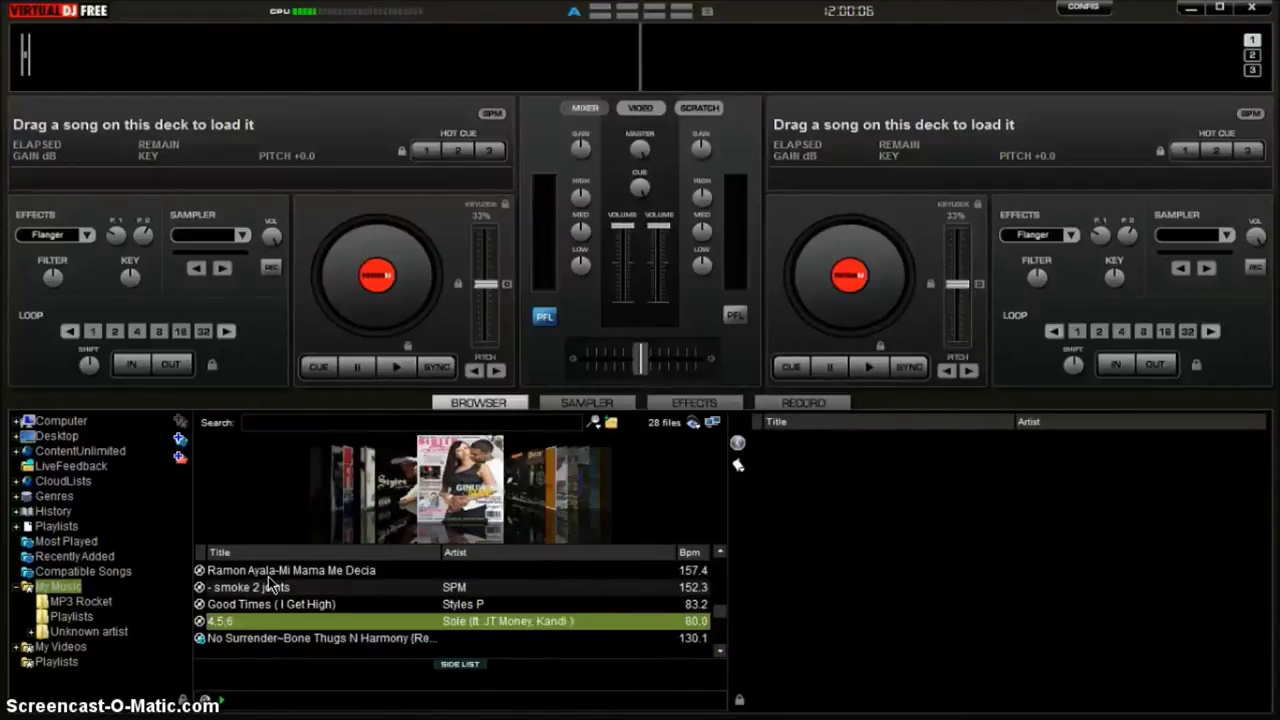
pyautogui.press('Left')
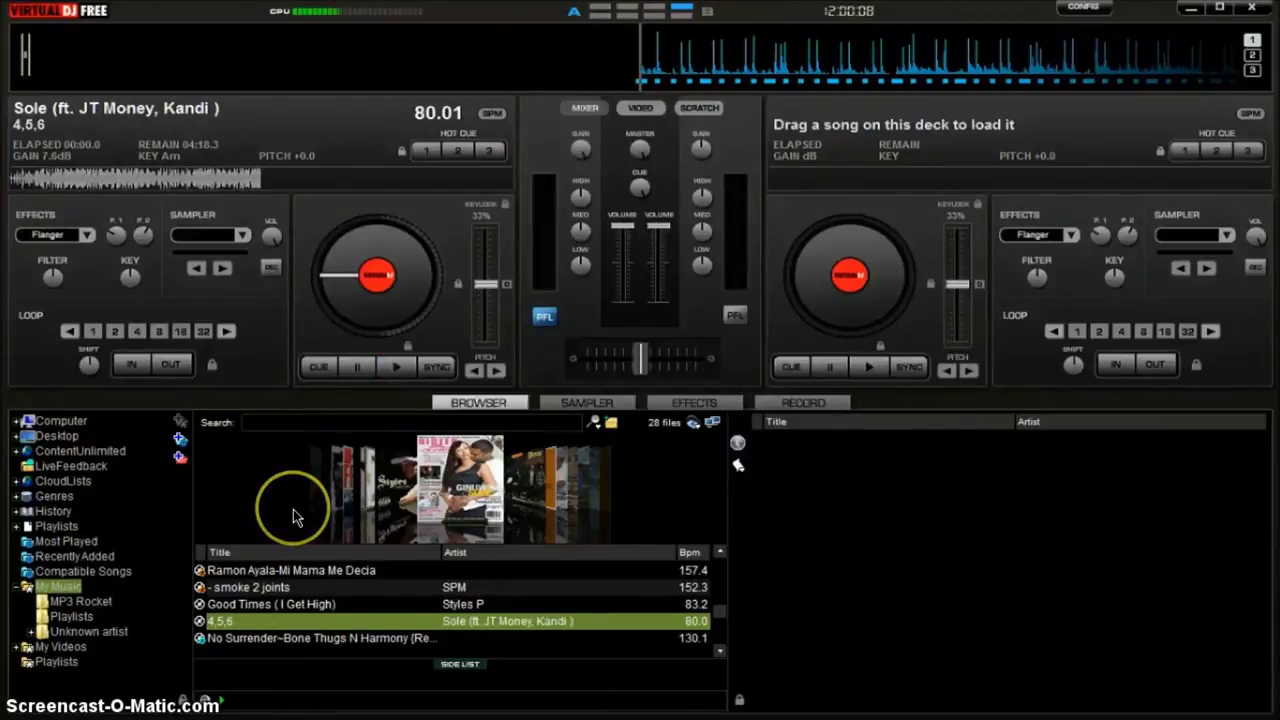
pyautogui.press('Right')
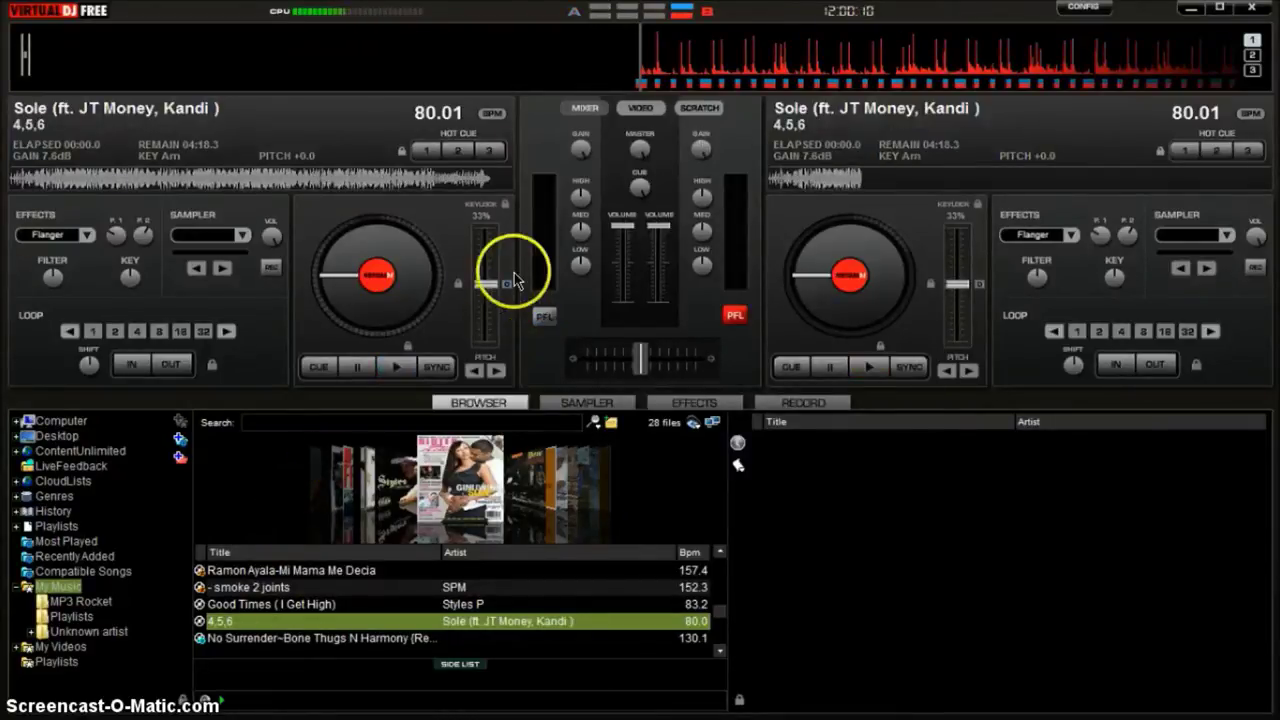
# Step: Slow deck A to a pitch of -23.2 and play it with the crossfader moved fully to deck A
pyautogui.moveTo(487, 289); pyautogui.dragTo(477, 257)
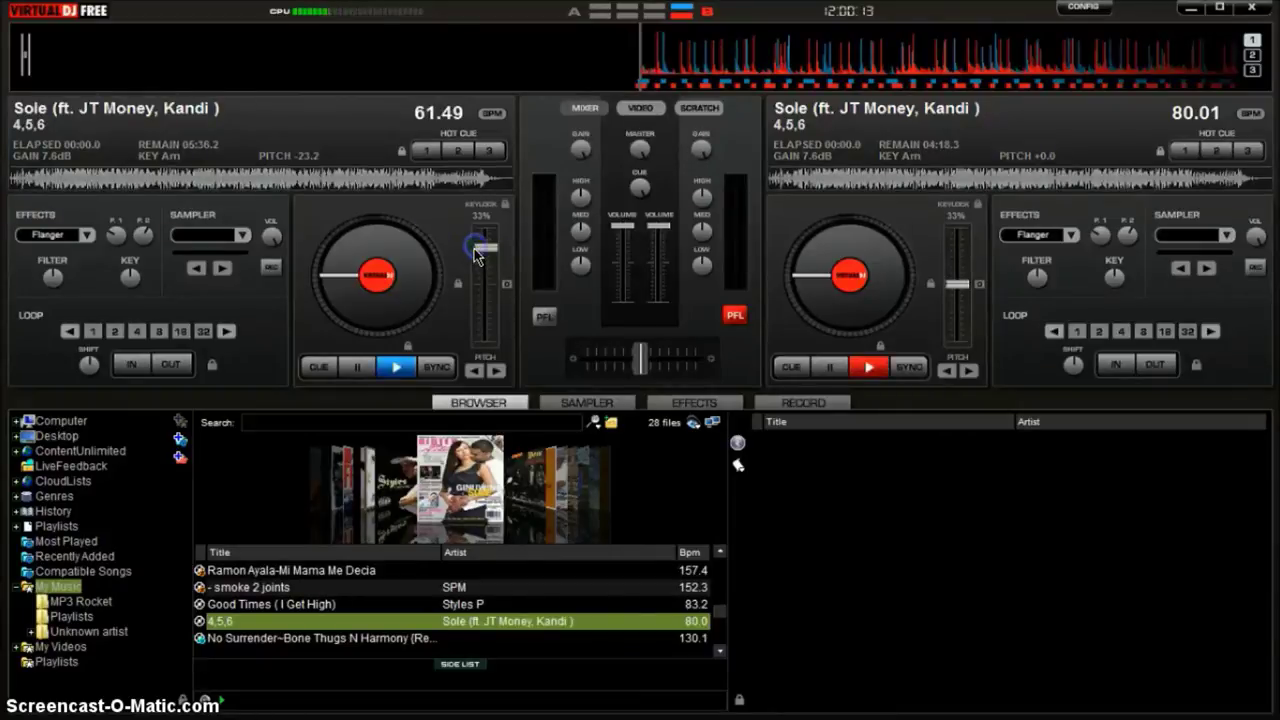
pyautogui.click(397, 366)
pyautogui.moveTo(640, 357); pyautogui.dragTo(588, 357)
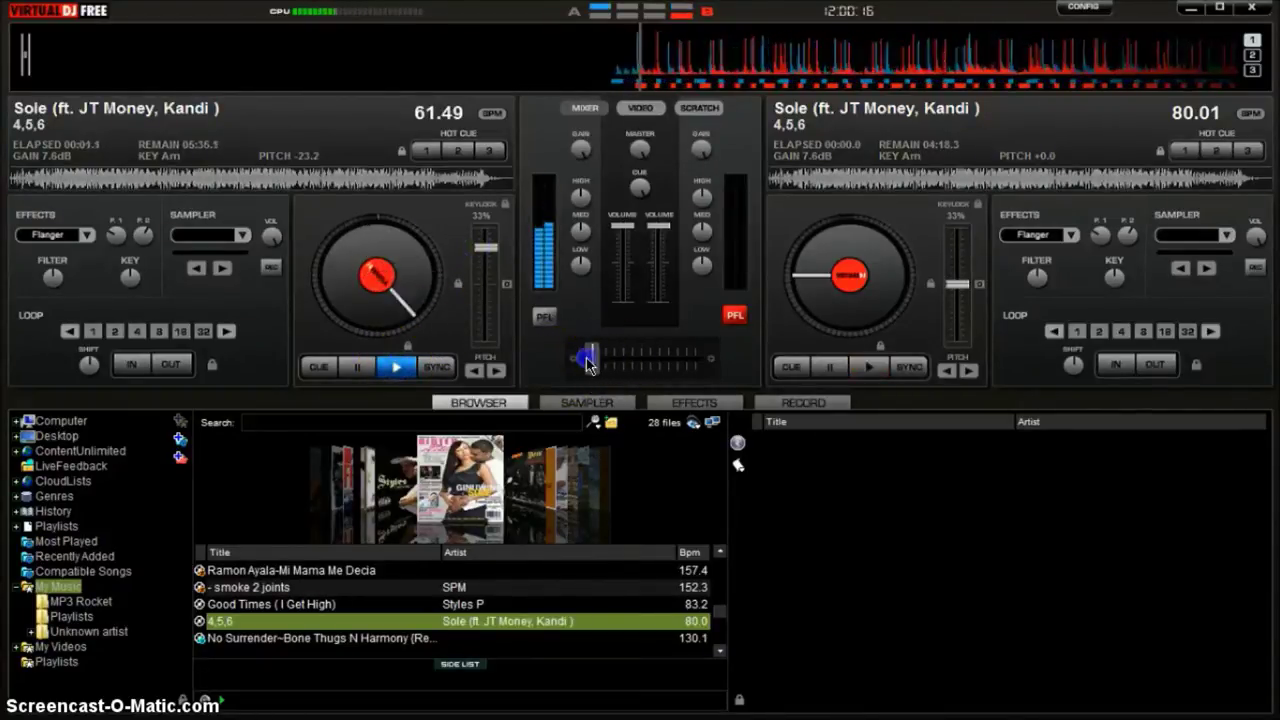
# Step: Clone the playing deck A onto deck B using the scratch controls, and return to the mixer controls
pyautogui.click(699, 107)
pyautogui.click(658, 252)
pyautogui.click(585, 107)
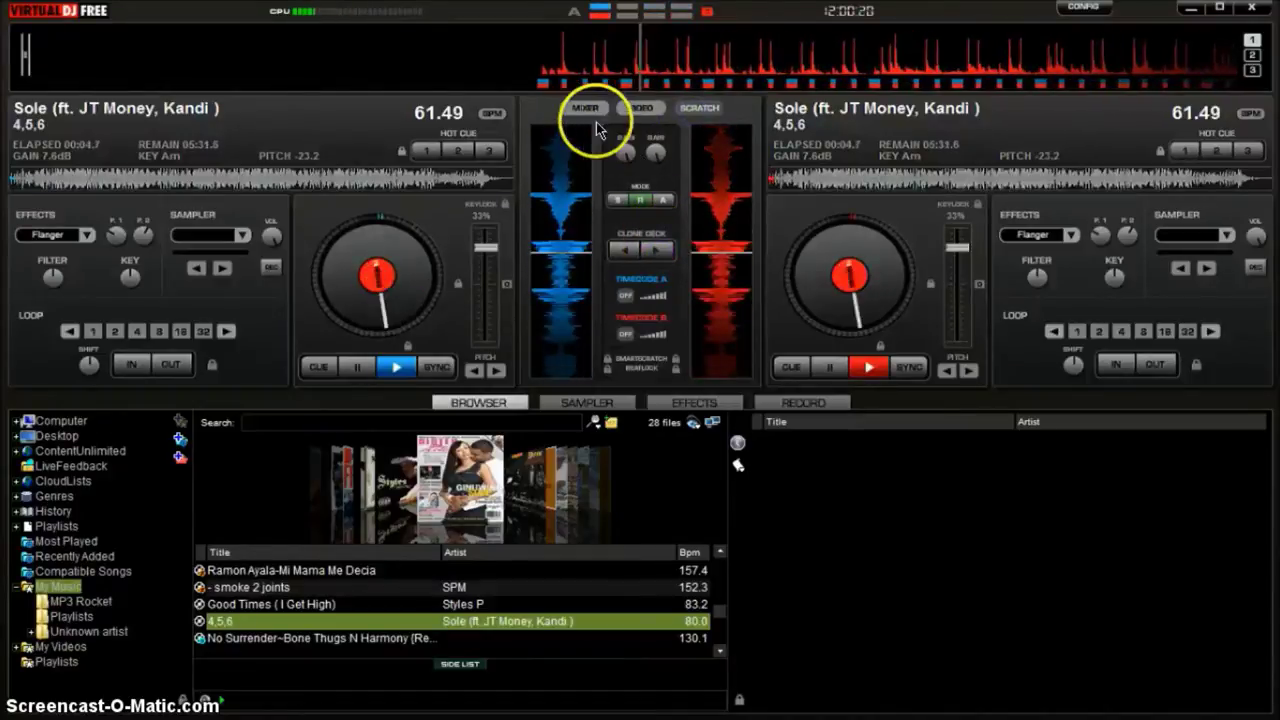
# Step: Move the crossfader over to deck B and chop the slowed song with quick crossfader cuts, ending on deck B
pyautogui.moveTo(777, 237); pyautogui.dragTo(840, 286)
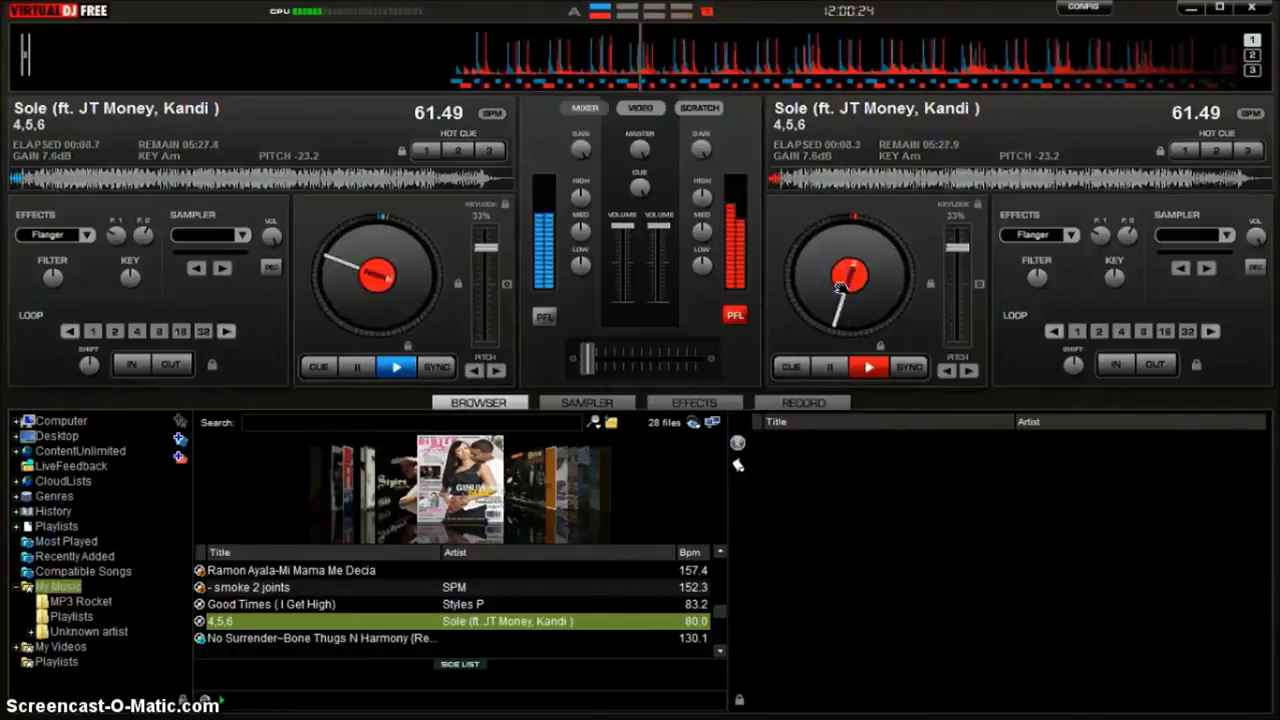
pyautogui.click(720, 350)
pyautogui.moveTo(712, 356)
pyautogui.mouseDown()
pyautogui.moveTo(593, 372)
pyautogui.moveTo(700, 357)
pyautogui.mouseUp()
pyautogui.moveTo(476, 276); pyautogui.dragTo(420, 290)
pyautogui.click(544, 316)
pyautogui.moveTo(693, 357); pyautogui.dragTo(731, 363)
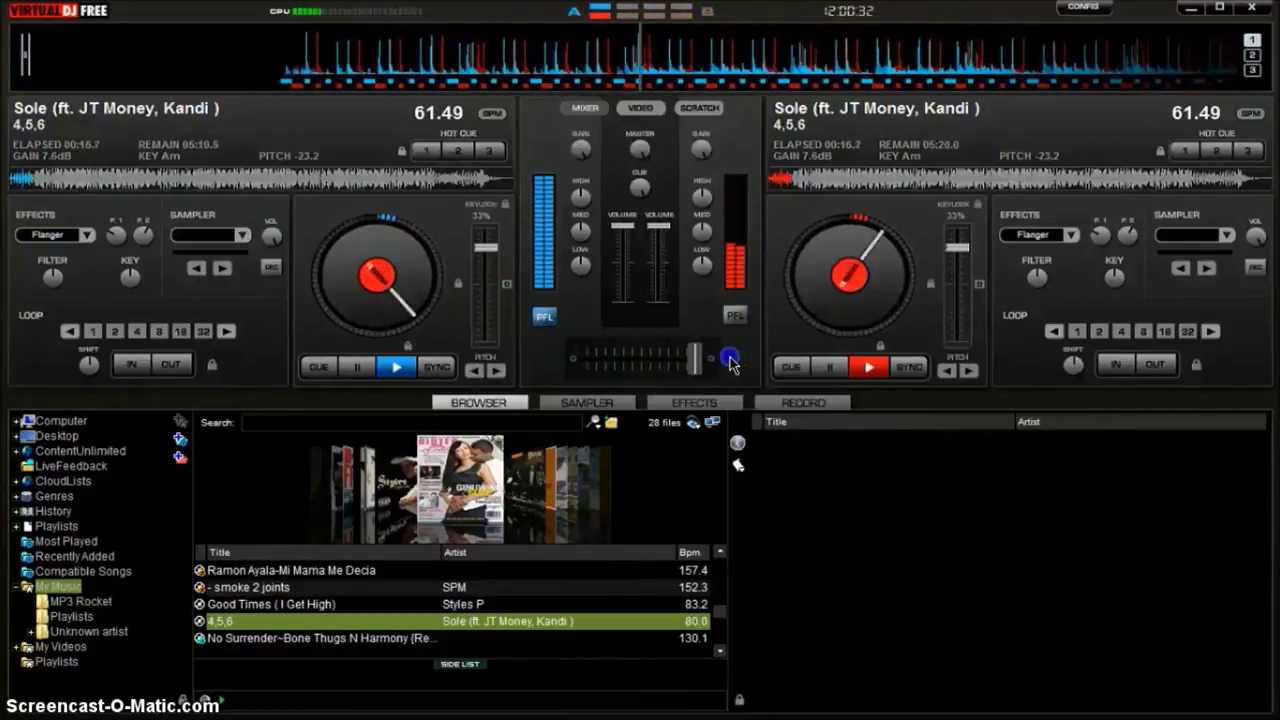
pyautogui.click(735, 316)
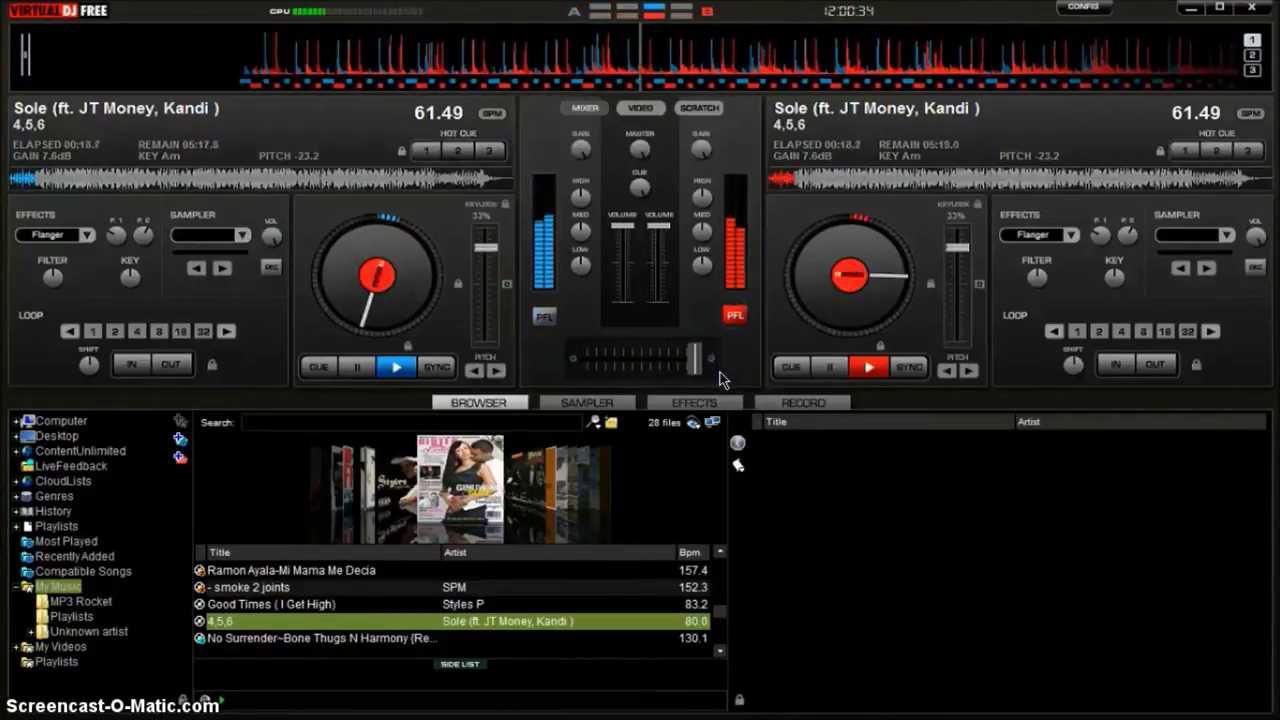
pyautogui.moveTo(688, 357); pyautogui.dragTo(731, 362)
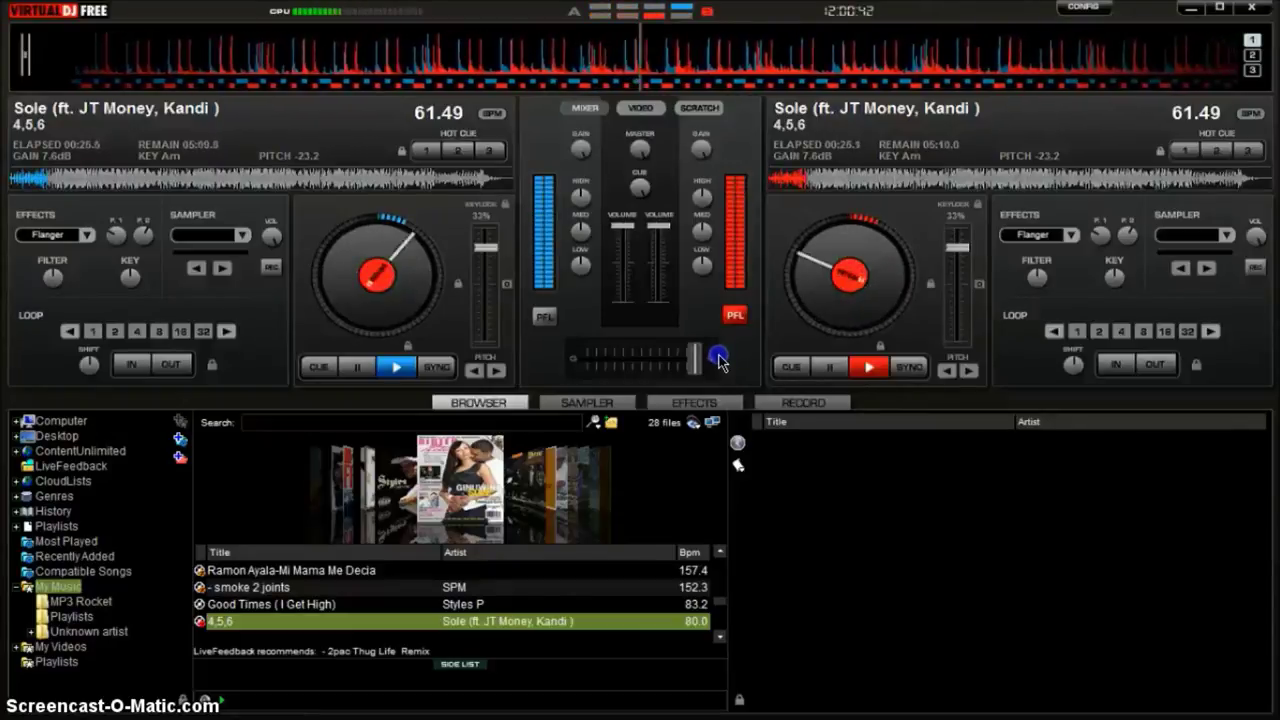
# Step: Show the audio recording page and keep chopping the song with repeated quick crossfader cuts, ending on deck B
pyautogui.click(785, 401)
pyautogui.click(697, 358)
pyautogui.moveTo(697, 358); pyautogui.dragTo(727, 370)
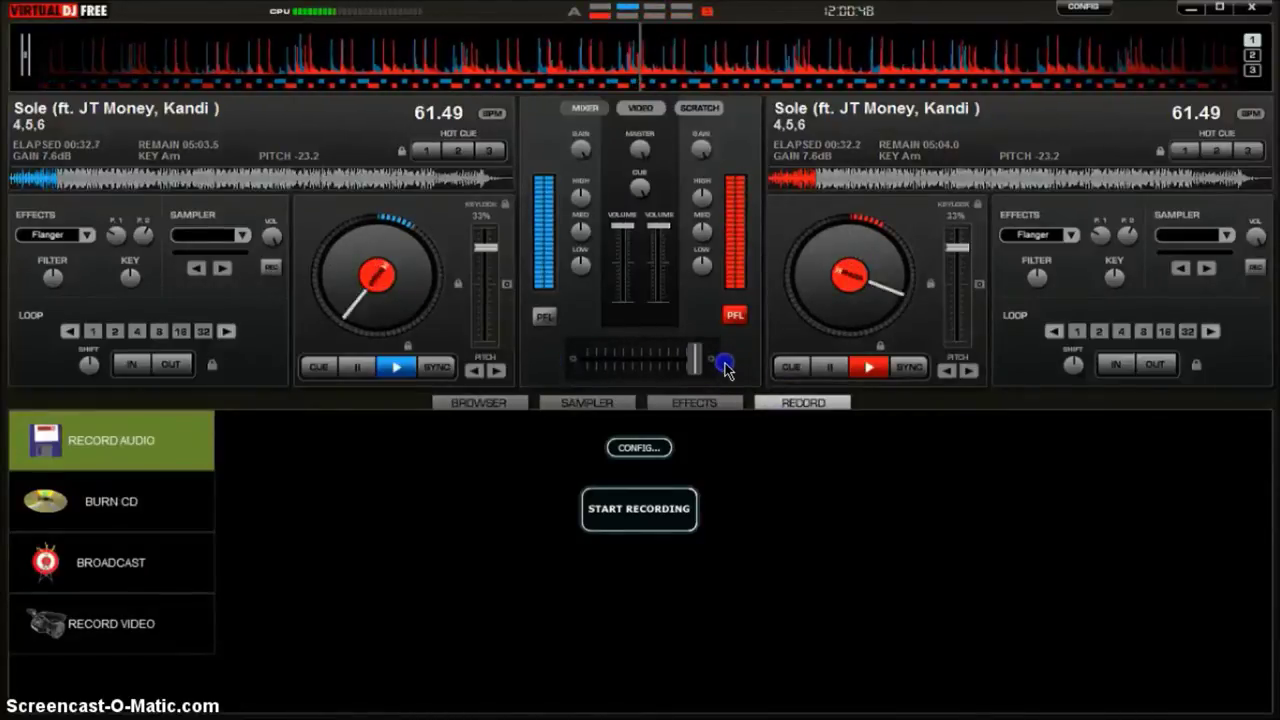
pyautogui.moveTo(727, 370)
pyautogui.mouseDown()
pyautogui.moveTo(626, 360)
pyautogui.moveTo(720, 365)
pyautogui.mouseUp()
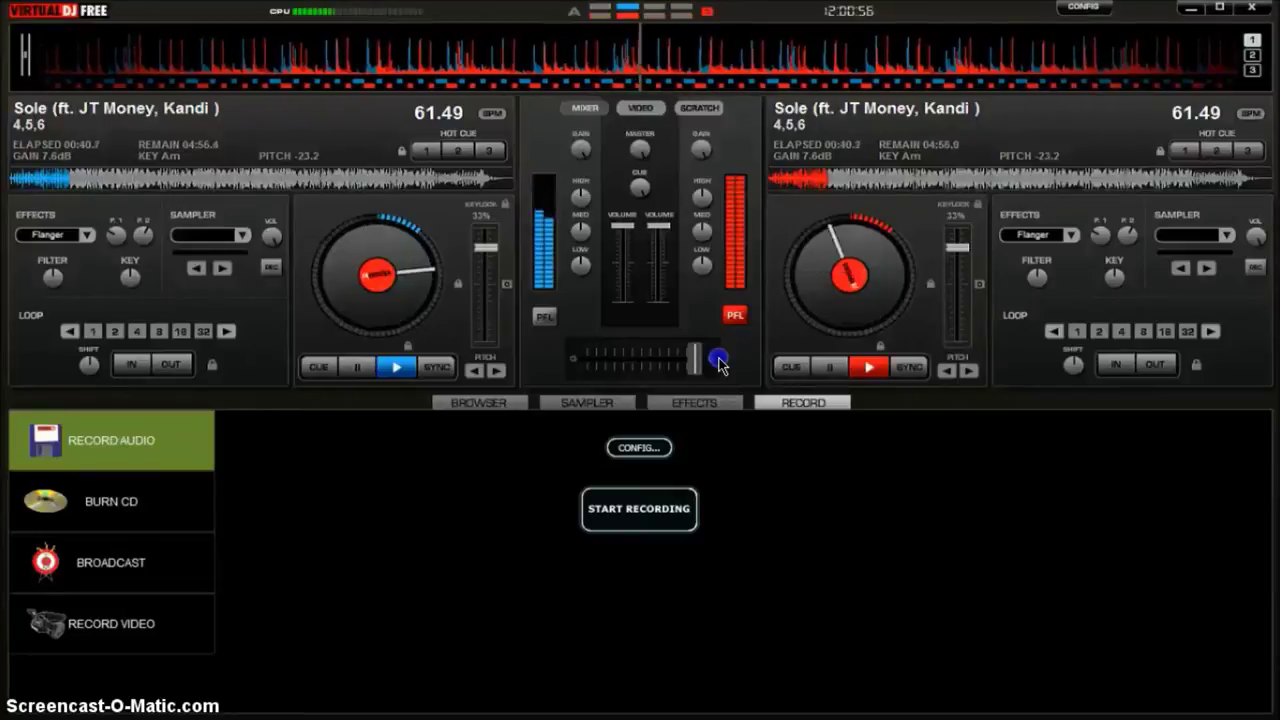
pyautogui.moveTo(720, 363)
pyautogui.mouseDown()
pyautogui.moveTo(565, 364)
pyautogui.moveTo(720, 365)
pyautogui.mouseUp()
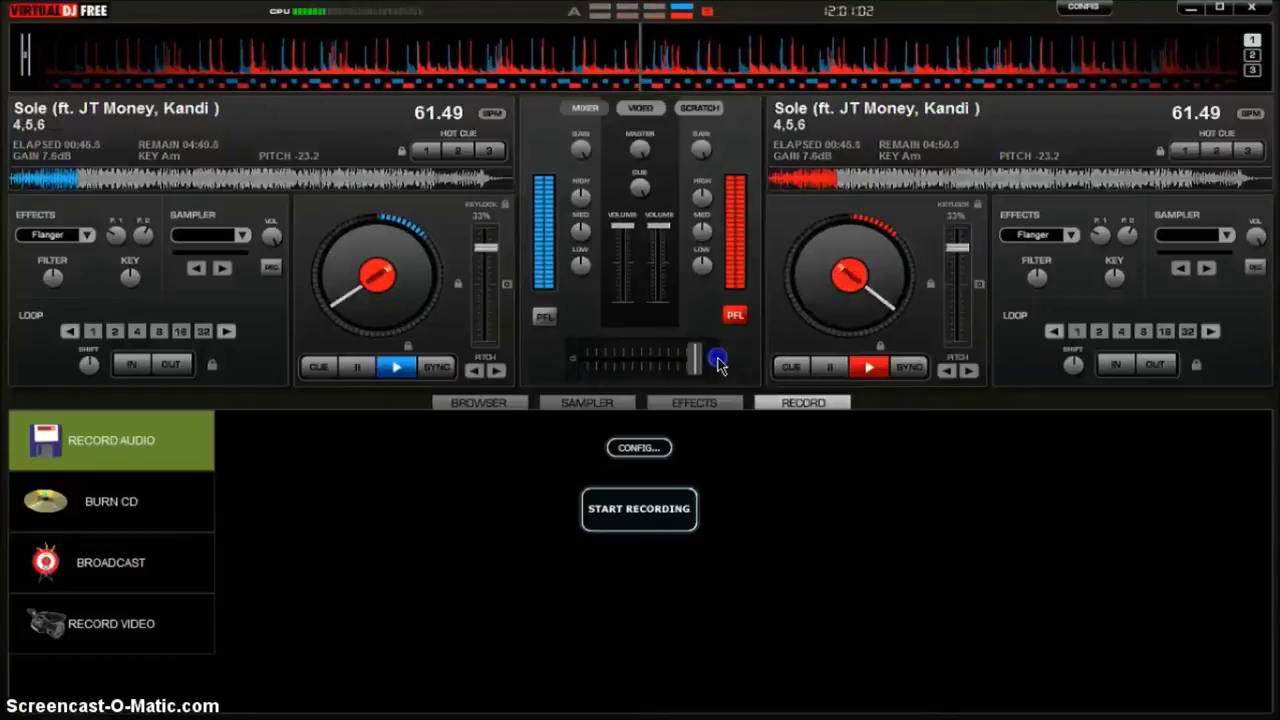
pyautogui.moveTo(718, 365)
pyautogui.mouseDown()
pyautogui.moveTo(571, 363)
pyautogui.moveTo(724, 363)
pyautogui.mouseUp()
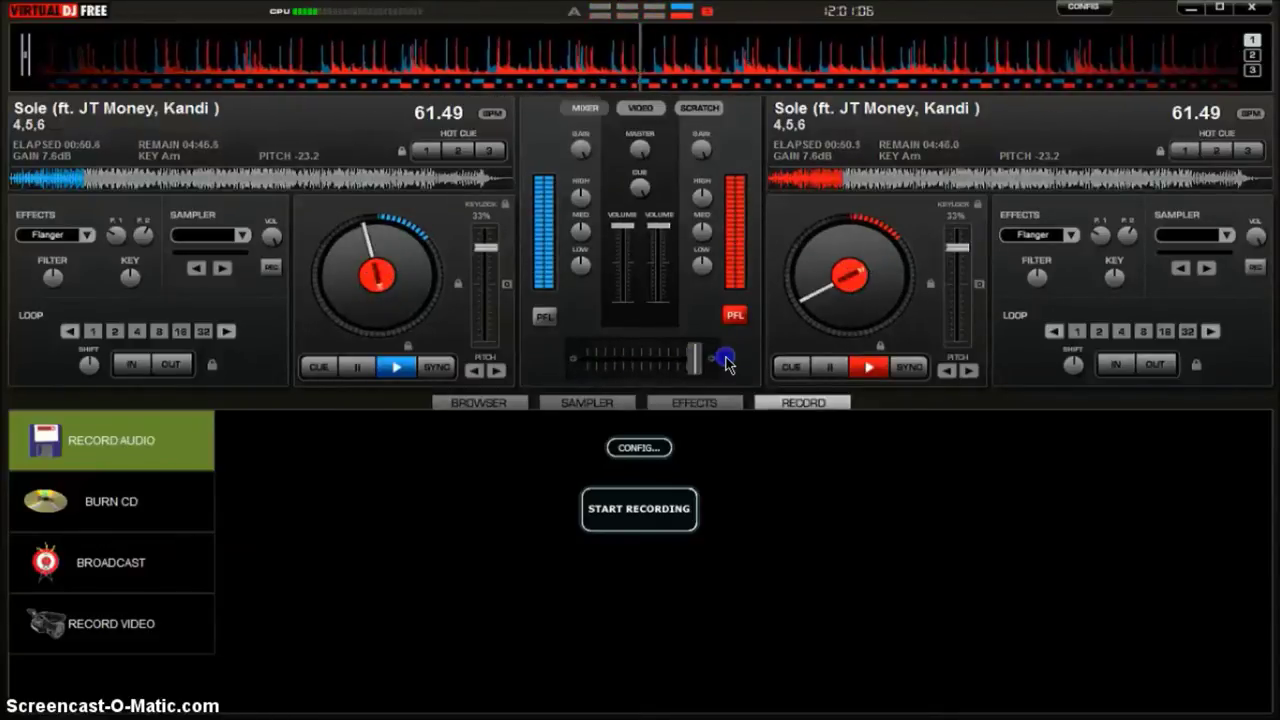
pyautogui.moveTo(727, 365)
pyautogui.mouseDown()
pyautogui.moveTo(543, 374)
pyautogui.moveTo(733, 368)
pyautogui.mouseUp()
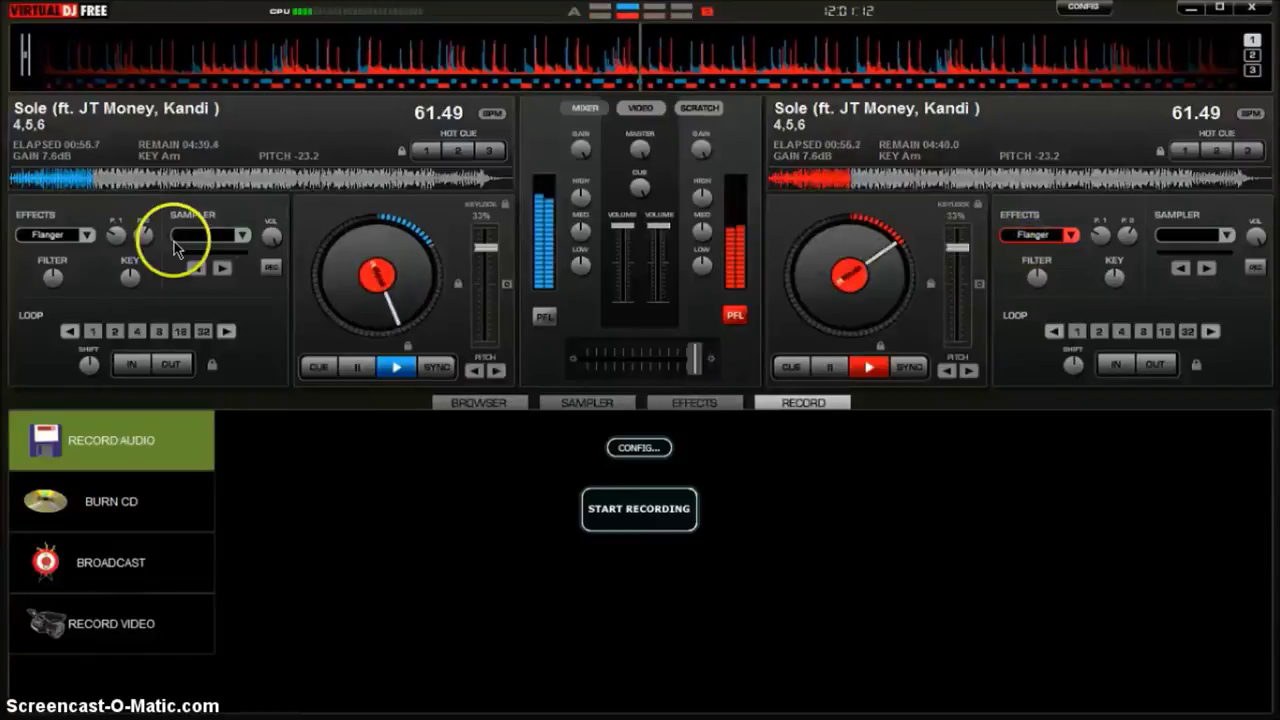
# Step: Turn on the Flanger effect on deck A and chop the song with more quick crossfader cuts
pyautogui.click(68, 236)
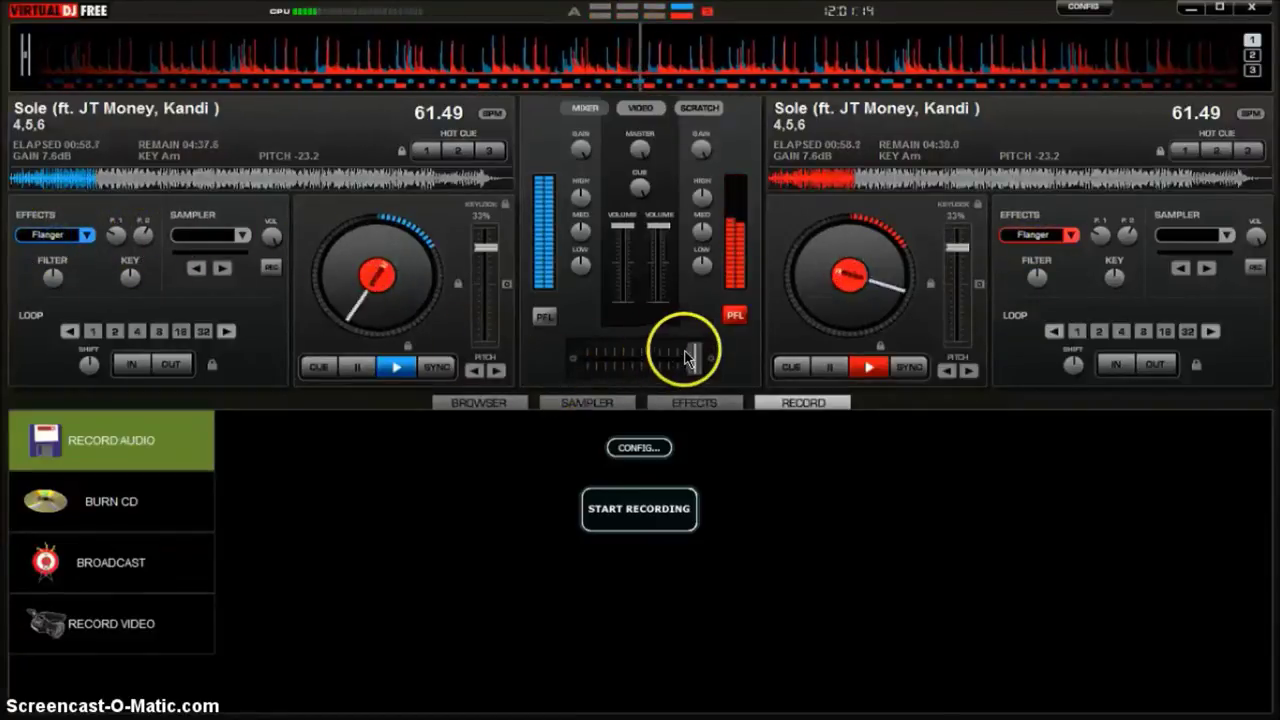
pyautogui.moveTo(689, 354); pyautogui.dragTo(758, 370)
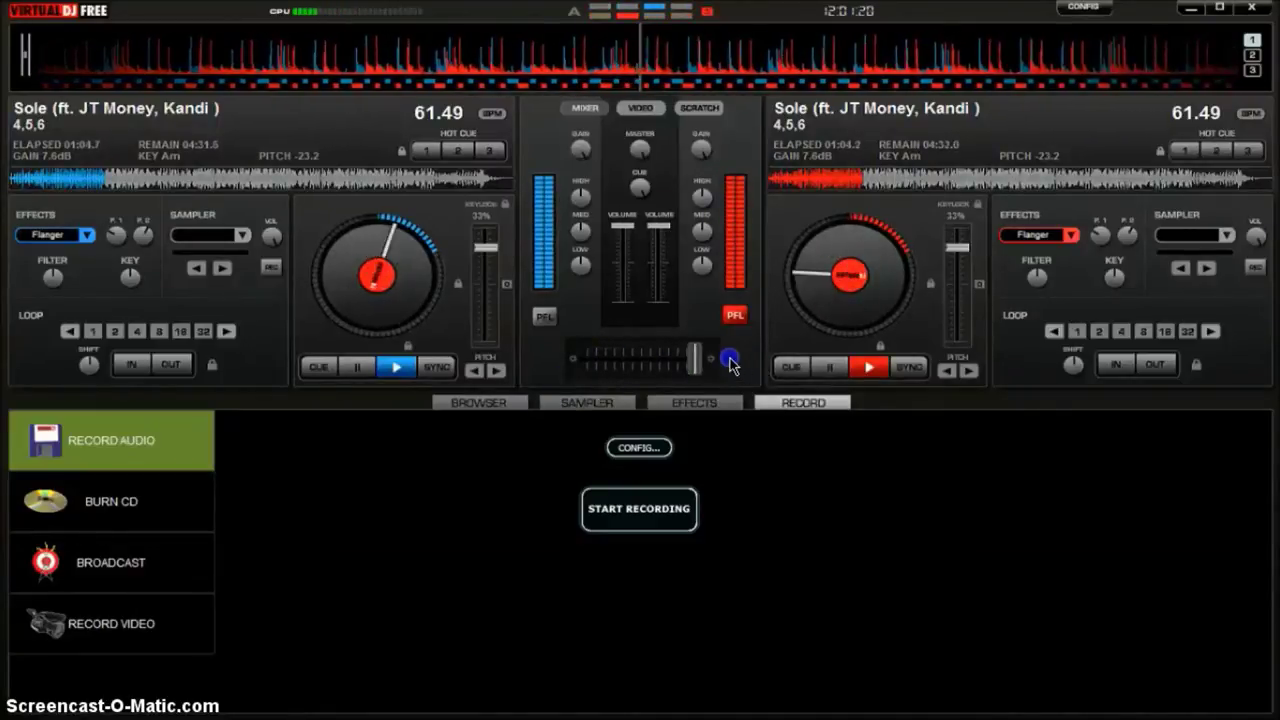
pyautogui.moveTo(703, 368); pyautogui.dragTo(727, 345)
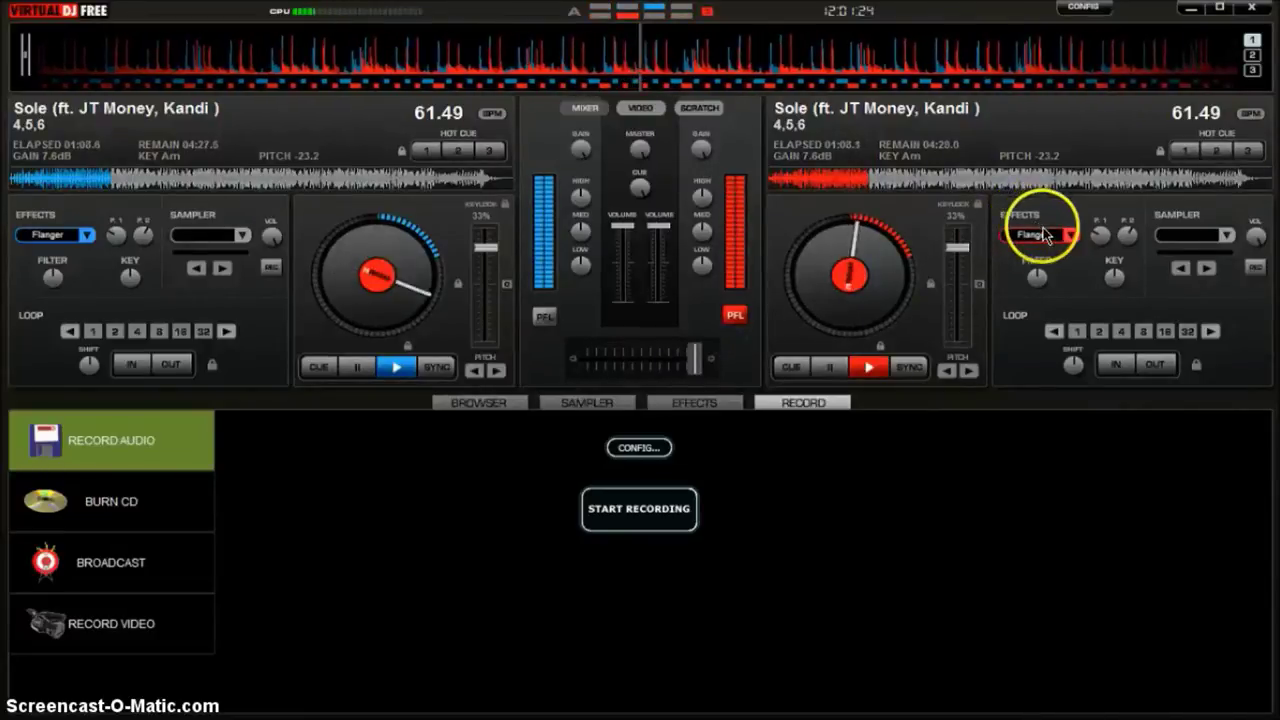
# Step: View the list of effects available for deck B and turn off its Flanger effect
pyautogui.click(1071, 235)
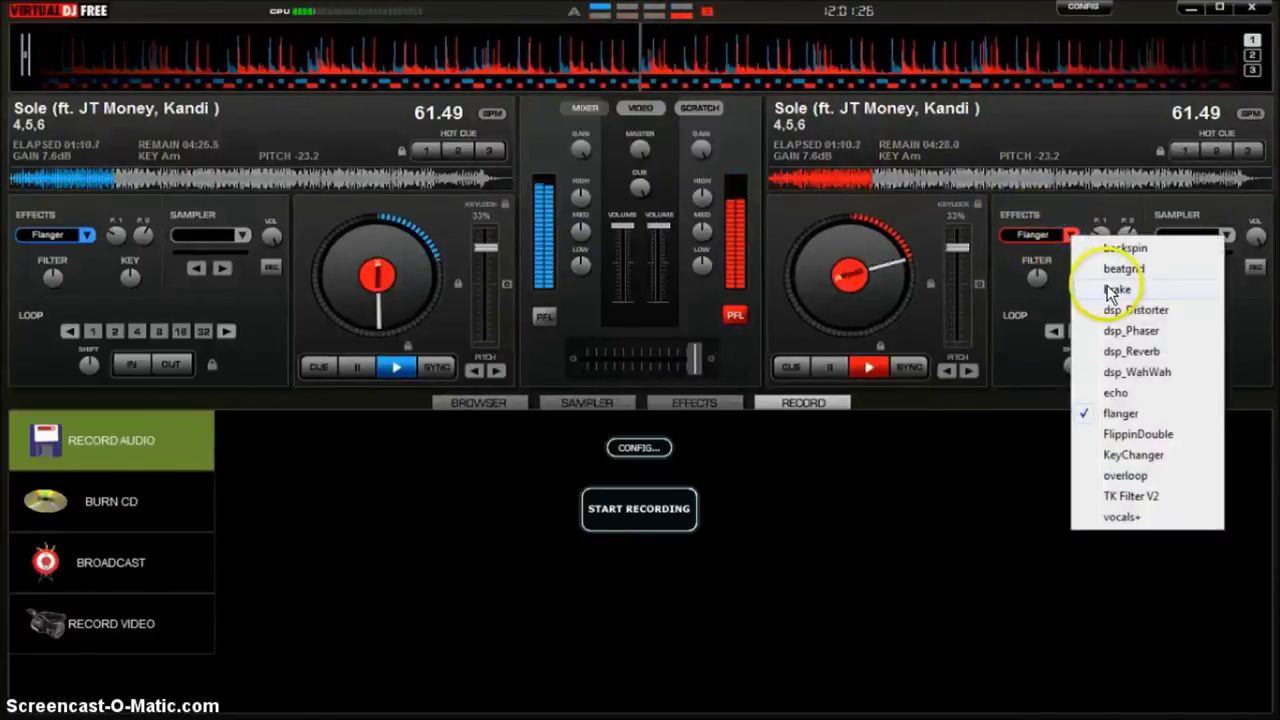
pyautogui.click(1050, 232)
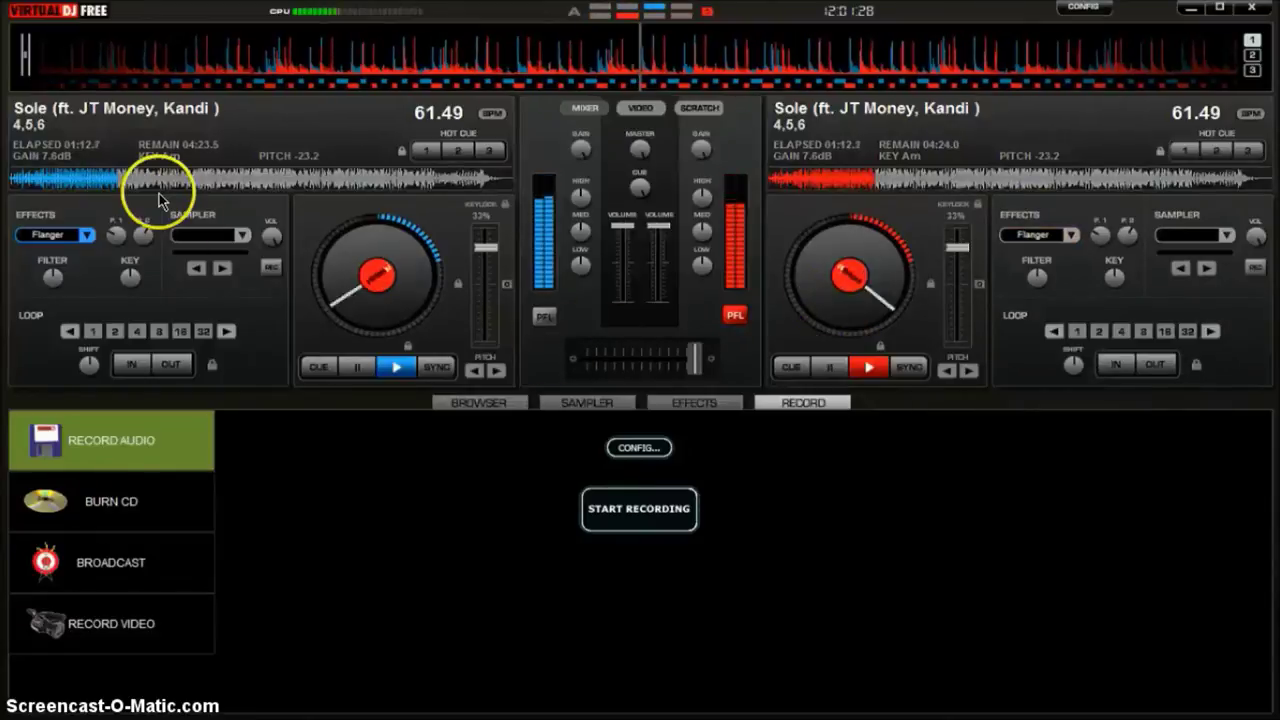
# Step: Turn off the Flanger effect on deck A and chop the slowed song with repeated crossfader cuts, ending on deck B
pyautogui.click(43, 233)
pyautogui.moveTo(694, 358); pyautogui.dragTo(733, 362)
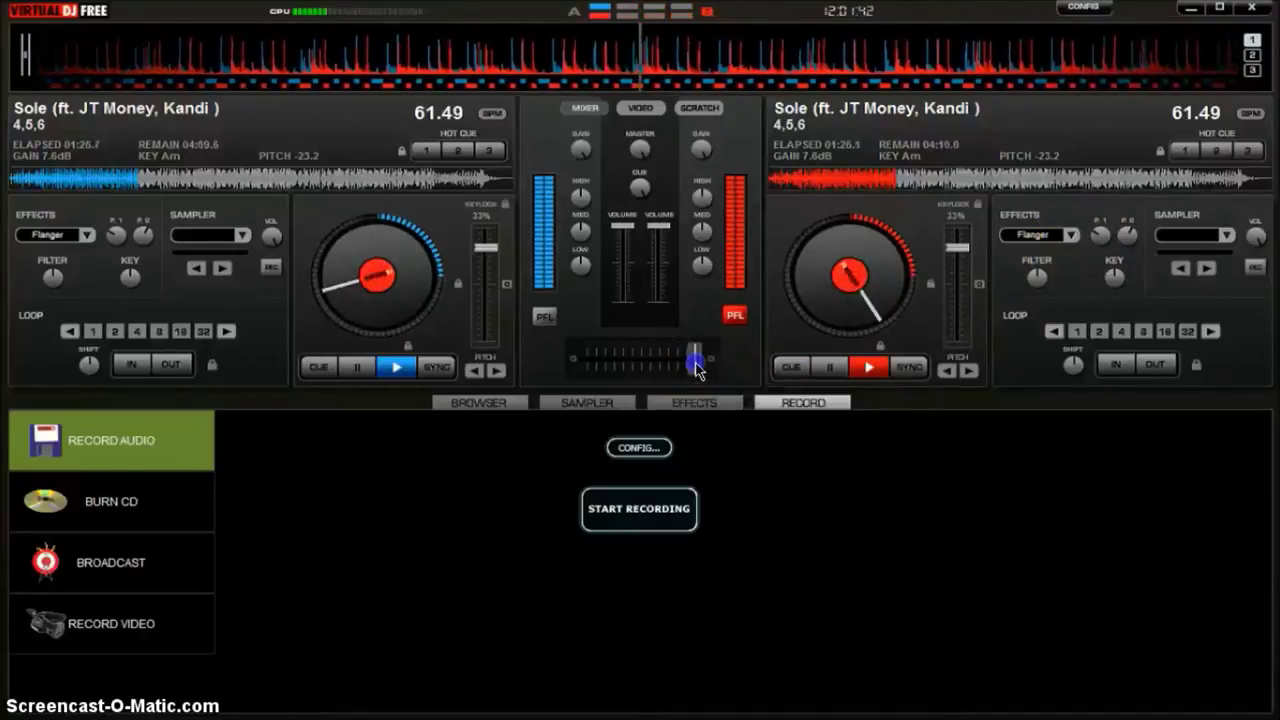
pyautogui.moveTo(696, 368)
pyautogui.mouseDown()
pyautogui.moveTo(523, 366)
pyautogui.moveTo(785, 352)
pyautogui.moveTo(718, 368)
pyautogui.mouseUp()
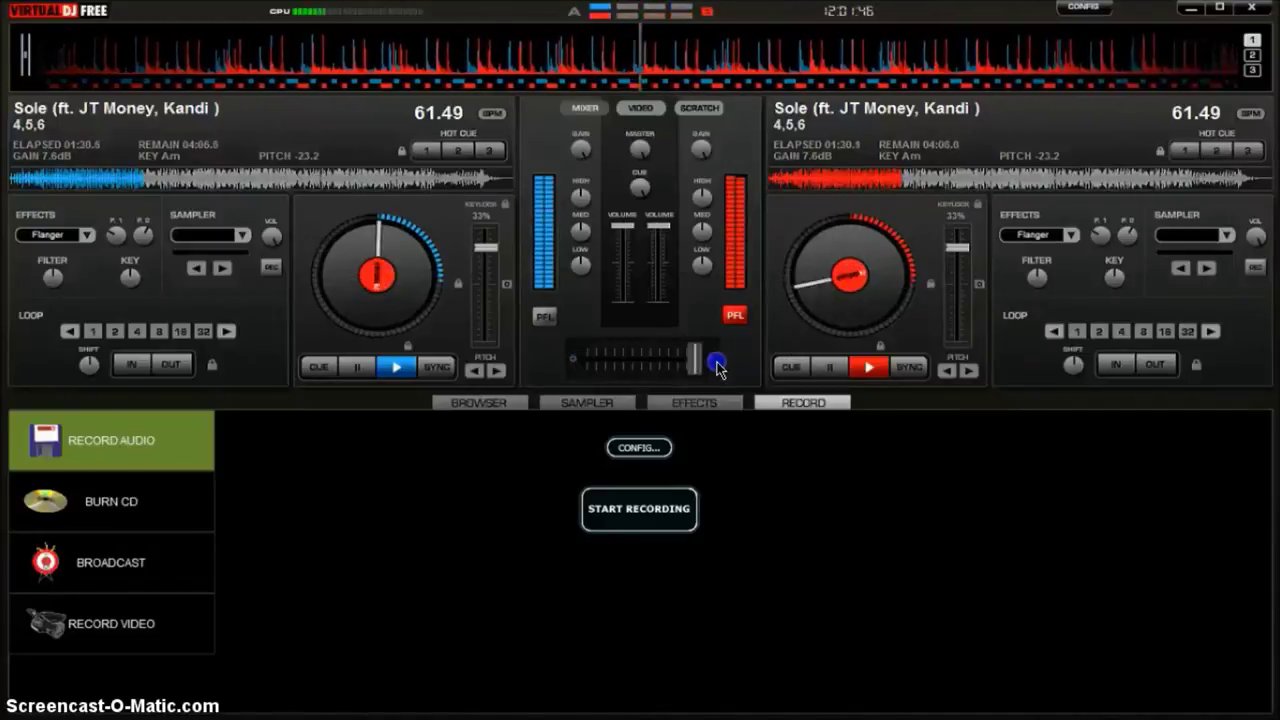
pyautogui.moveTo(718, 368)
pyautogui.mouseDown()
pyautogui.moveTo(531, 374)
pyautogui.moveTo(737, 368)
pyautogui.mouseUp()
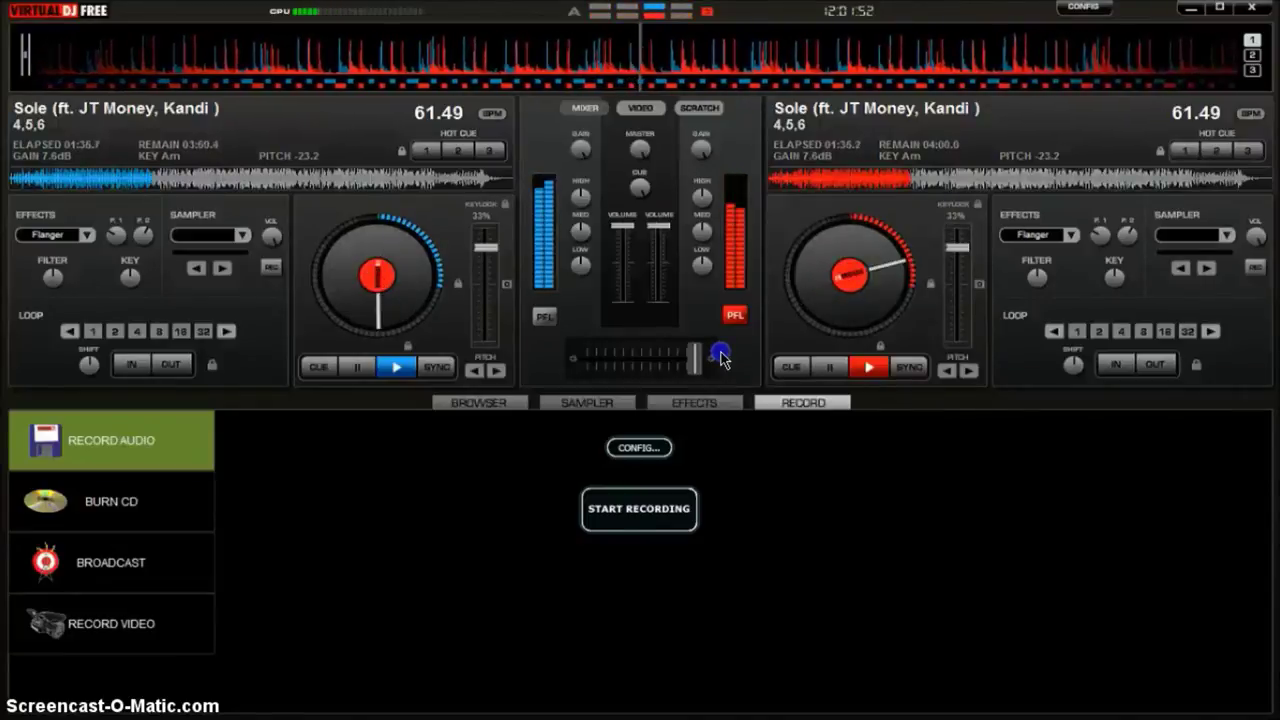
pyautogui.moveTo(722, 360)
pyautogui.mouseDown()
pyautogui.moveTo(652, 362)
pyautogui.moveTo(740, 362)
pyautogui.moveTo(590, 360)
pyautogui.moveTo(727, 368)
pyautogui.mouseUp()
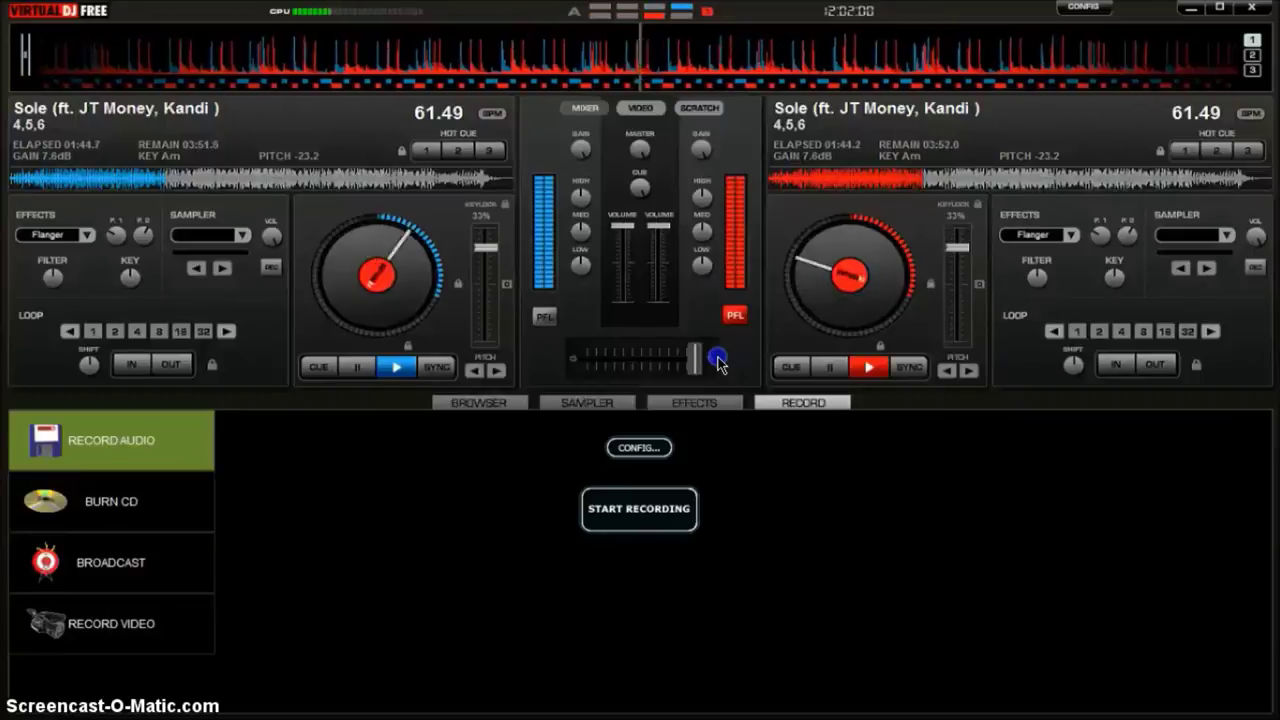
pyautogui.moveTo(720, 362)
pyautogui.mouseDown()
pyautogui.moveTo(532, 368)
pyautogui.moveTo(745, 365)
pyautogui.moveTo(531, 374)
pyautogui.moveTo(733, 368)
pyautogui.mouseUp()
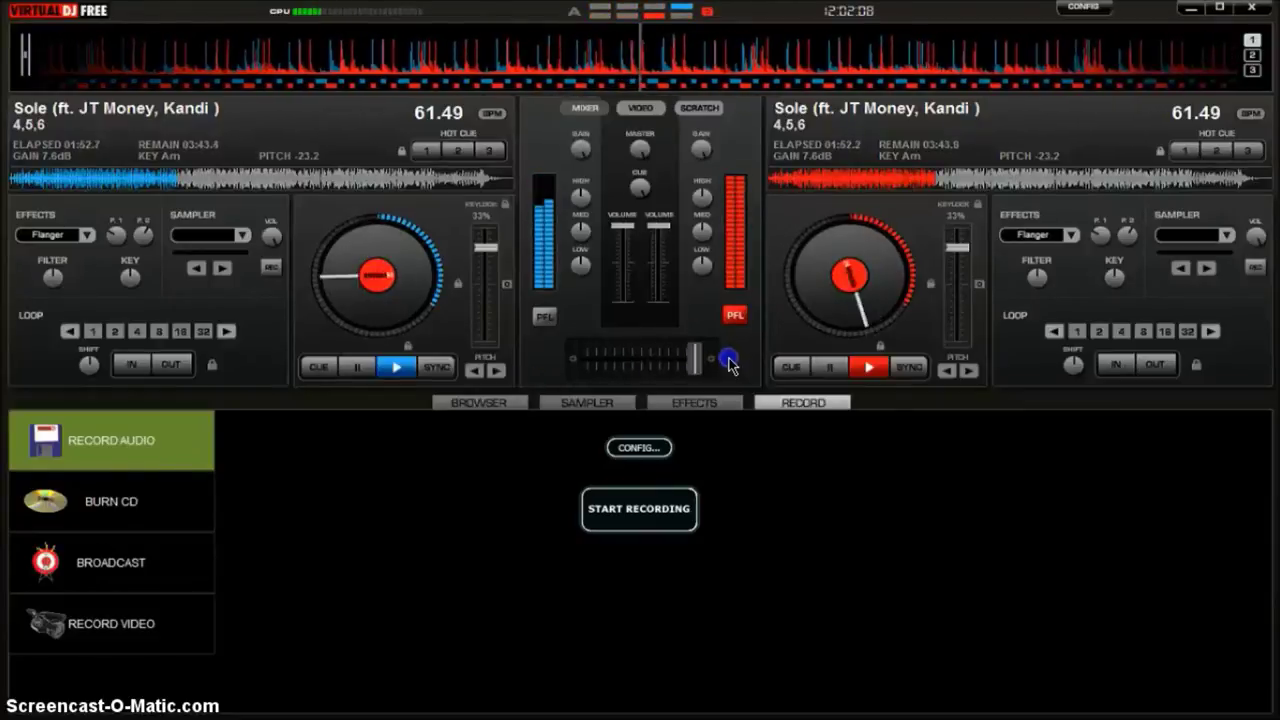
# Step: Choose the brake effect for deck B, activate it, and move the crossfader over to deck A
pyautogui.click(1071, 234)
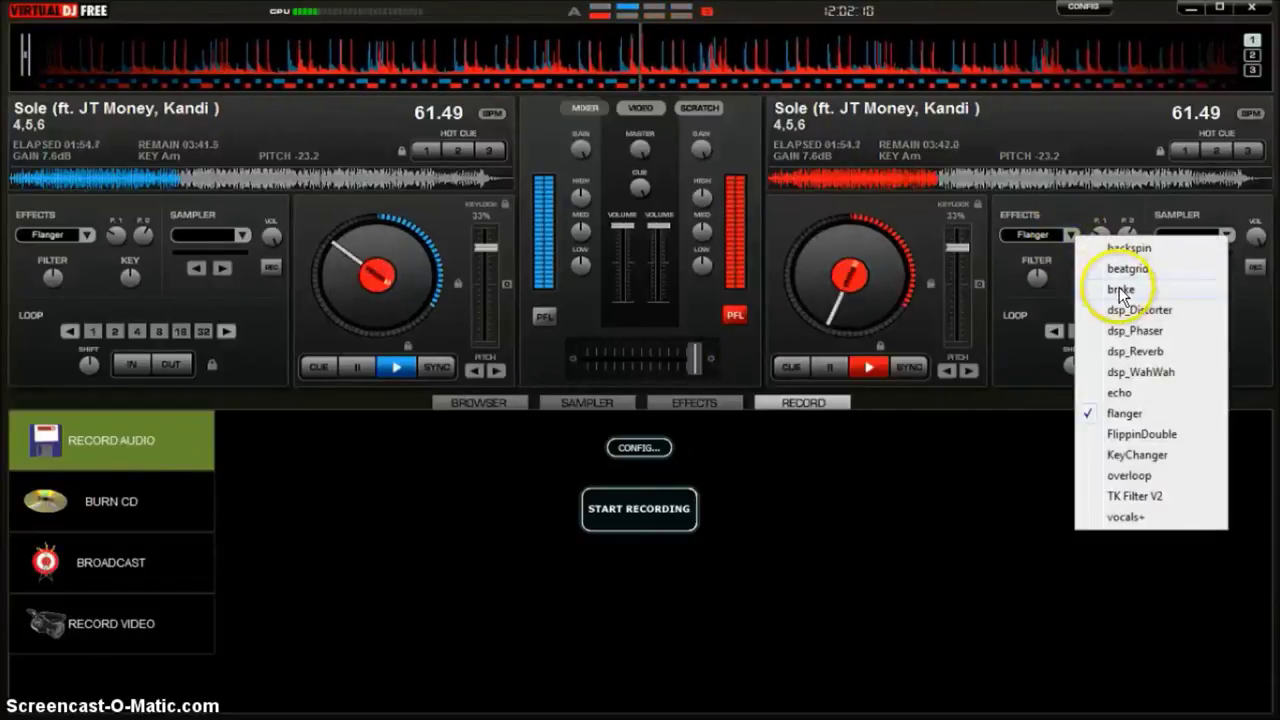
pyautogui.click(1122, 291)
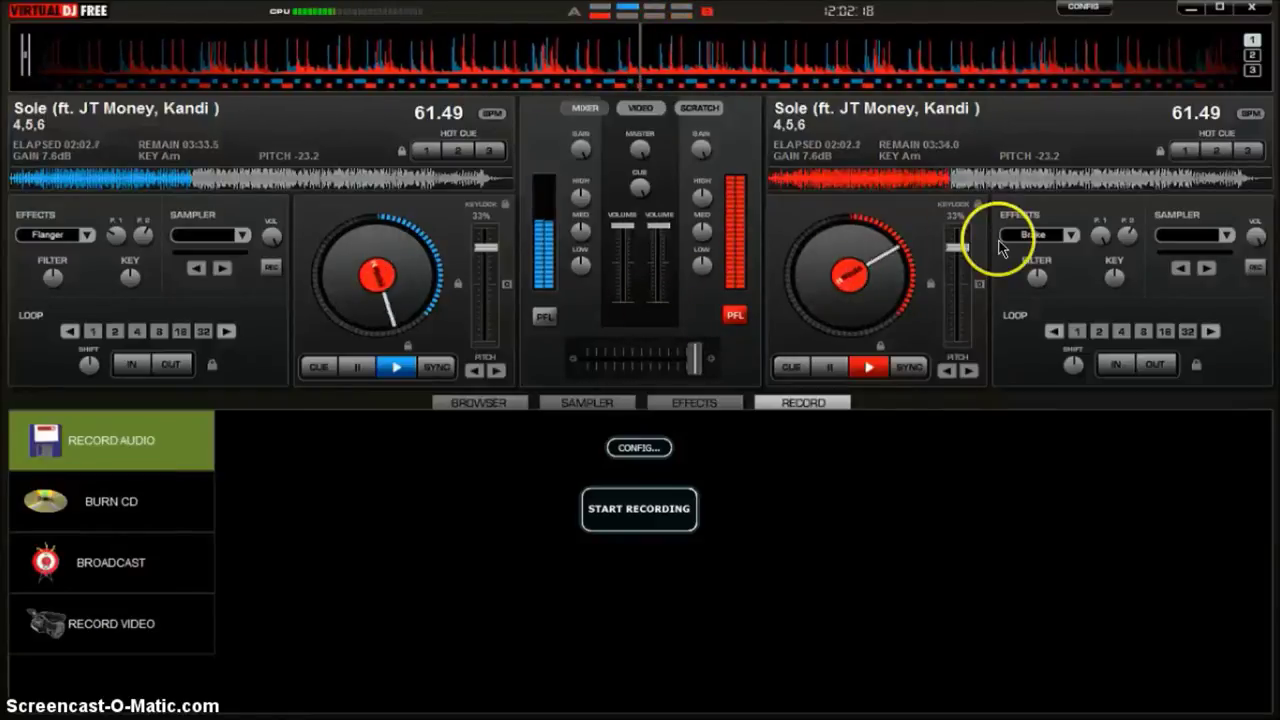
pyautogui.click(1030, 236)
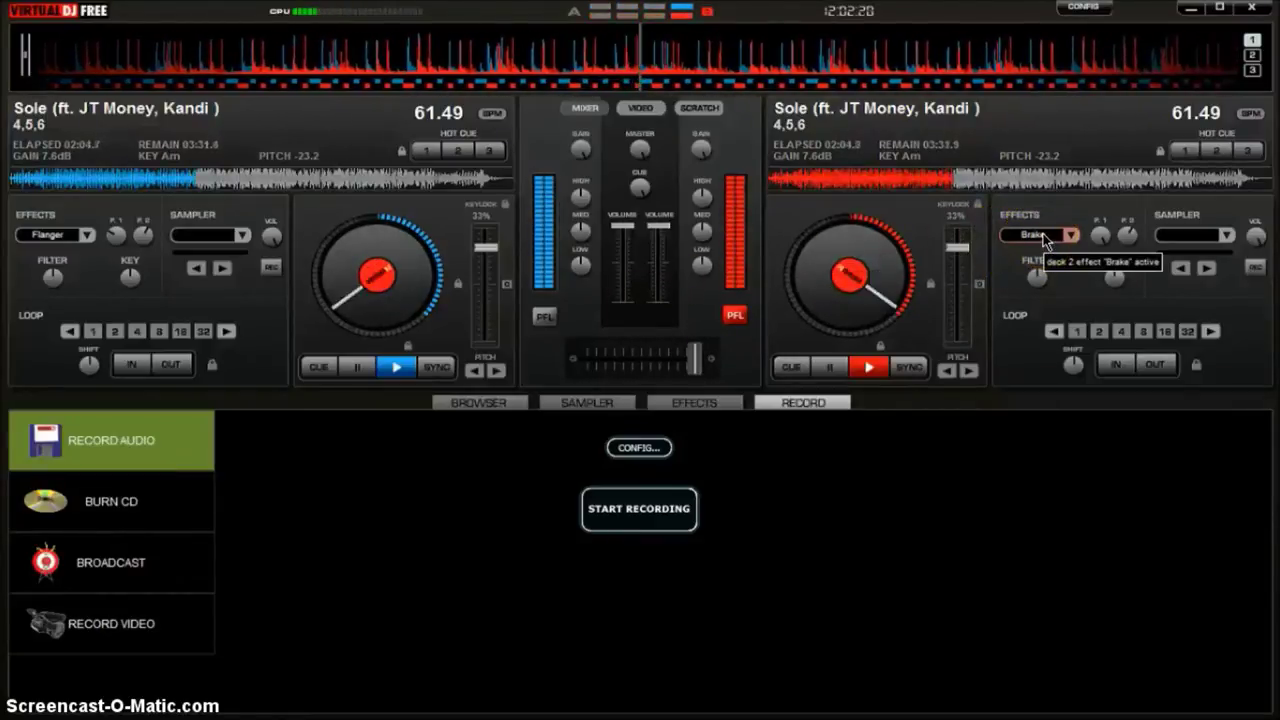
pyautogui.click(1043, 236)
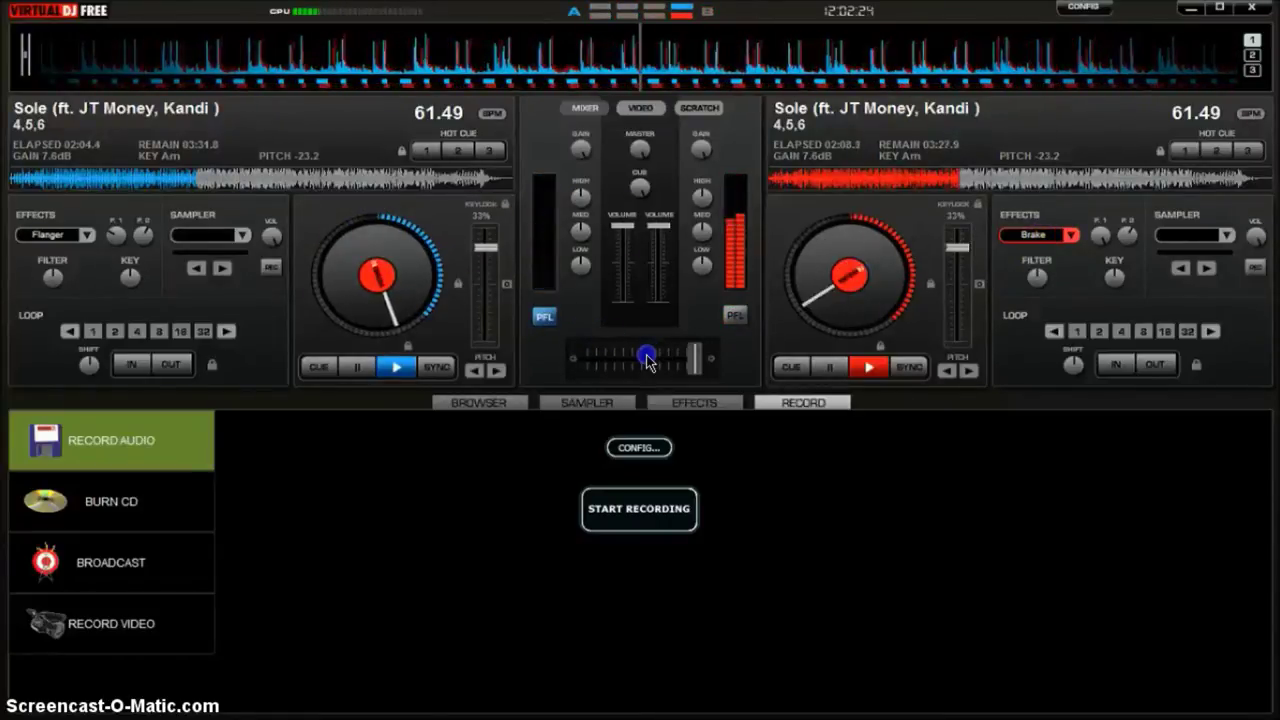
pyautogui.click(650, 360)
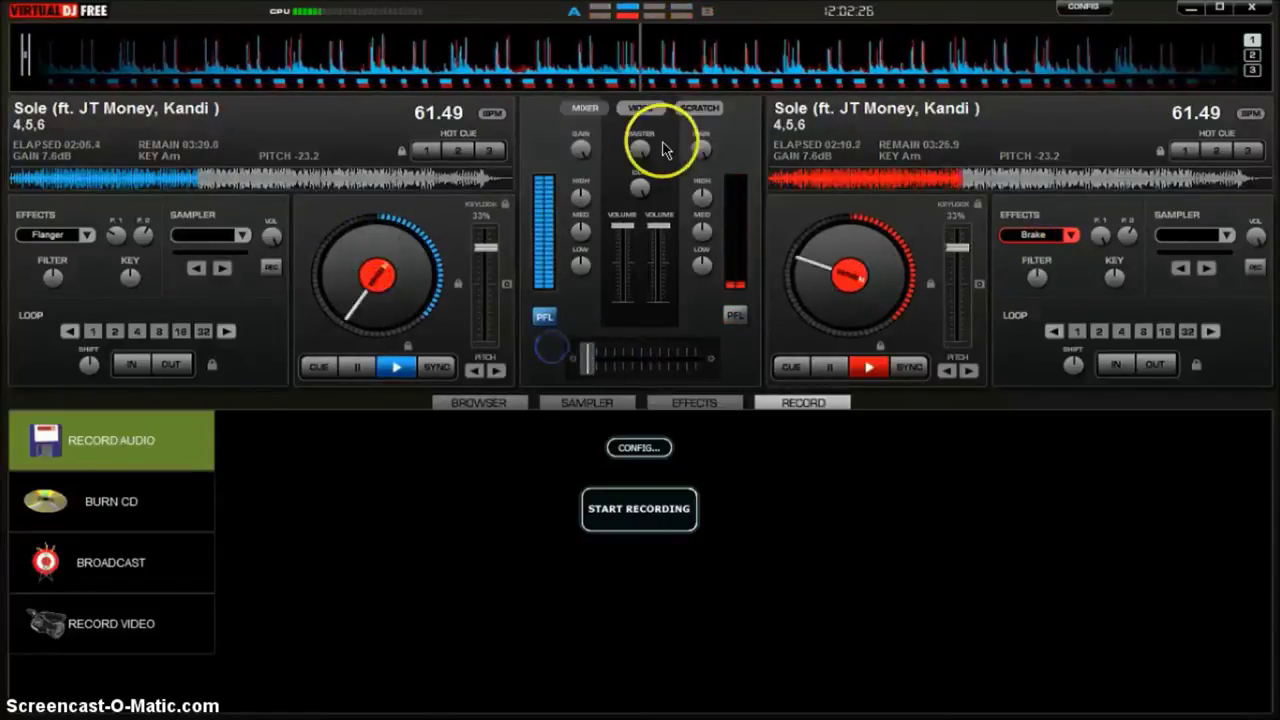
# Step: Clone deck A onto deck B again and return the crossfader to deck B in the mixer
pyautogui.click(698, 108)
pyautogui.click(586, 108)
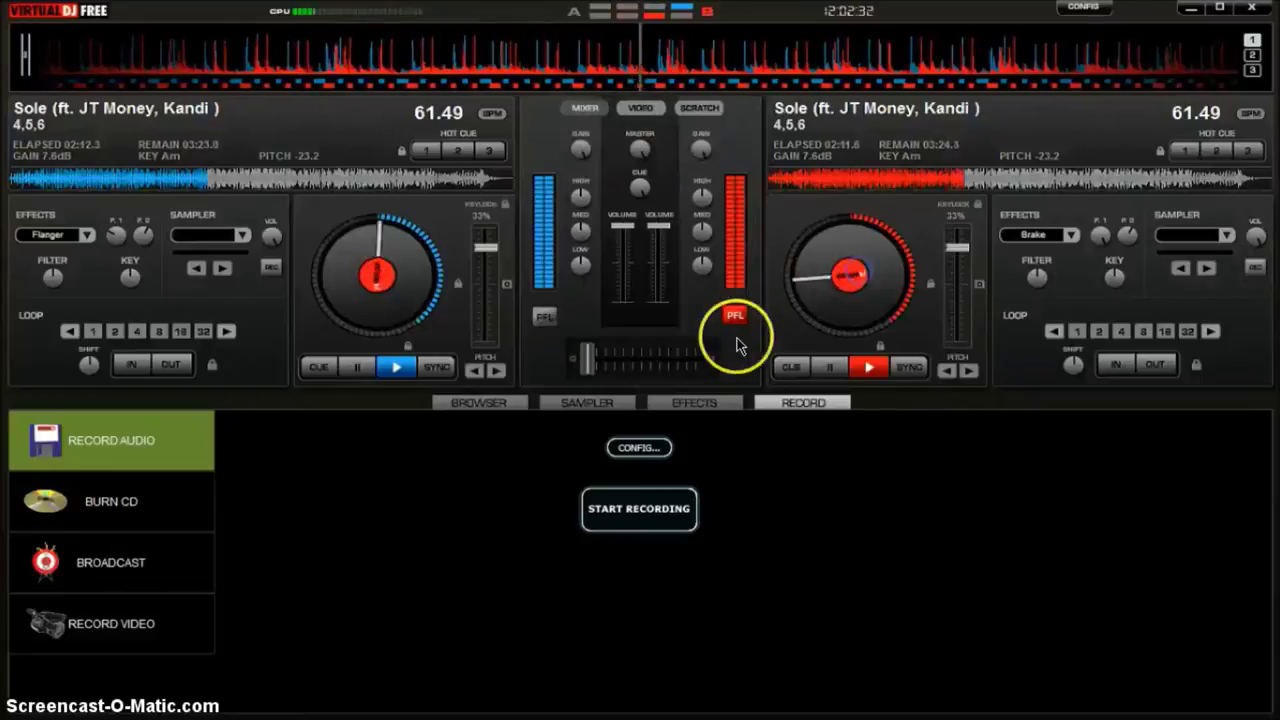
pyautogui.click(694, 360)
pyautogui.click(711, 364)
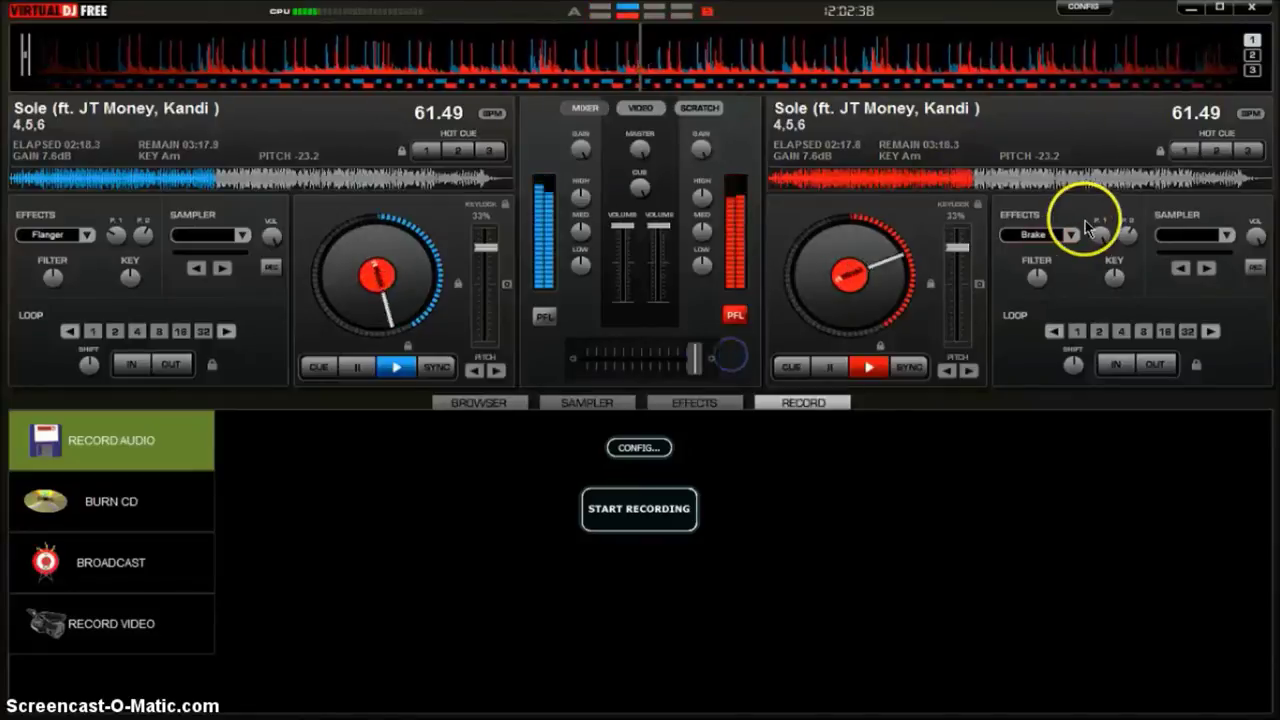
# Step: Switch deck B's effect to flanger, turn on Flanger on both decks, and chop the song with crossfader cuts
pyautogui.click(1066, 234)
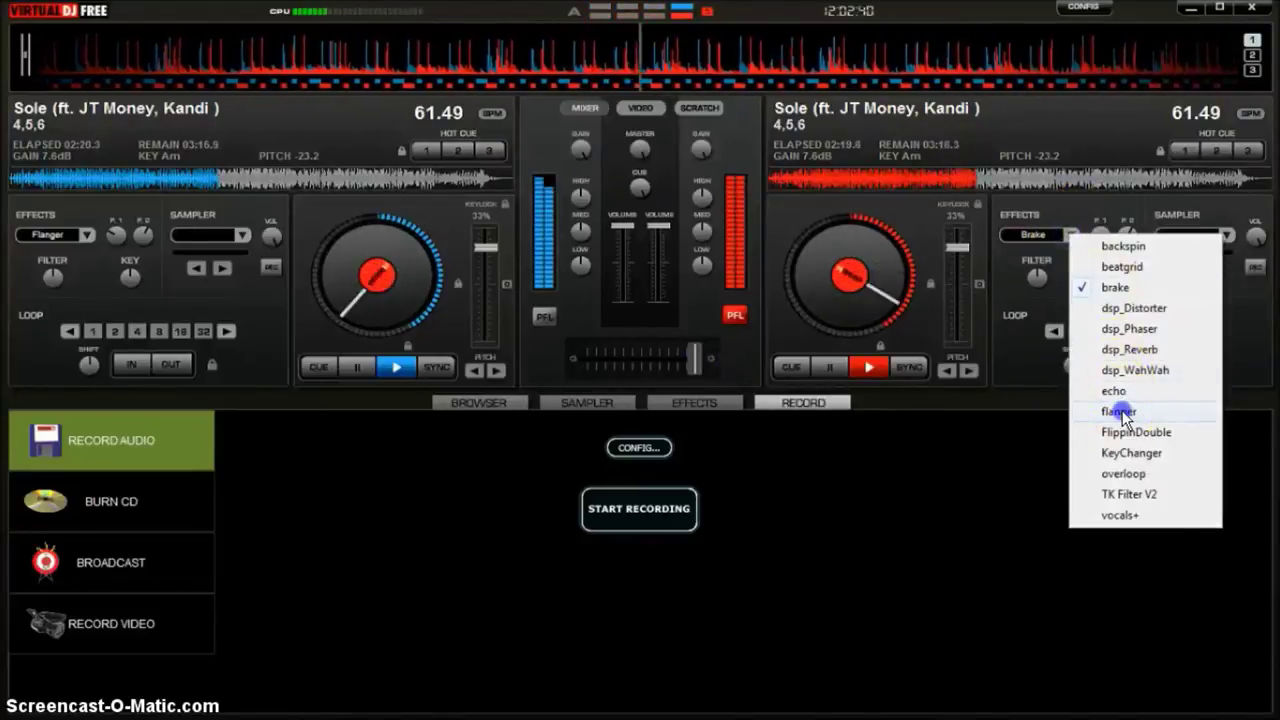
pyautogui.click(1119, 411)
pyautogui.click(1045, 234)
pyautogui.click(72, 234)
pyautogui.moveTo(688, 366); pyautogui.dragTo(733, 362)
pyautogui.moveTo(655, 357); pyautogui.dragTo(702, 360)
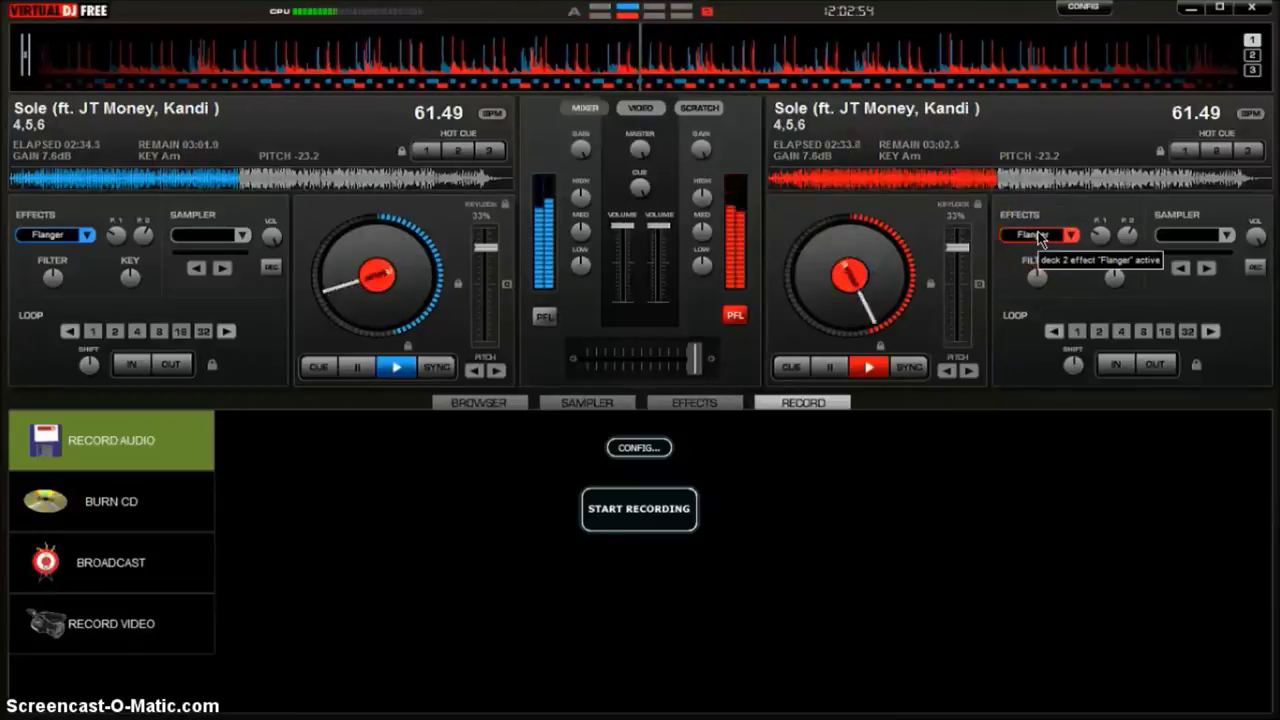
# Step: Turn off Flanger on both decks and keep chopping the song with quick crossfader cuts, ending on deck B
pyautogui.click(57, 240)
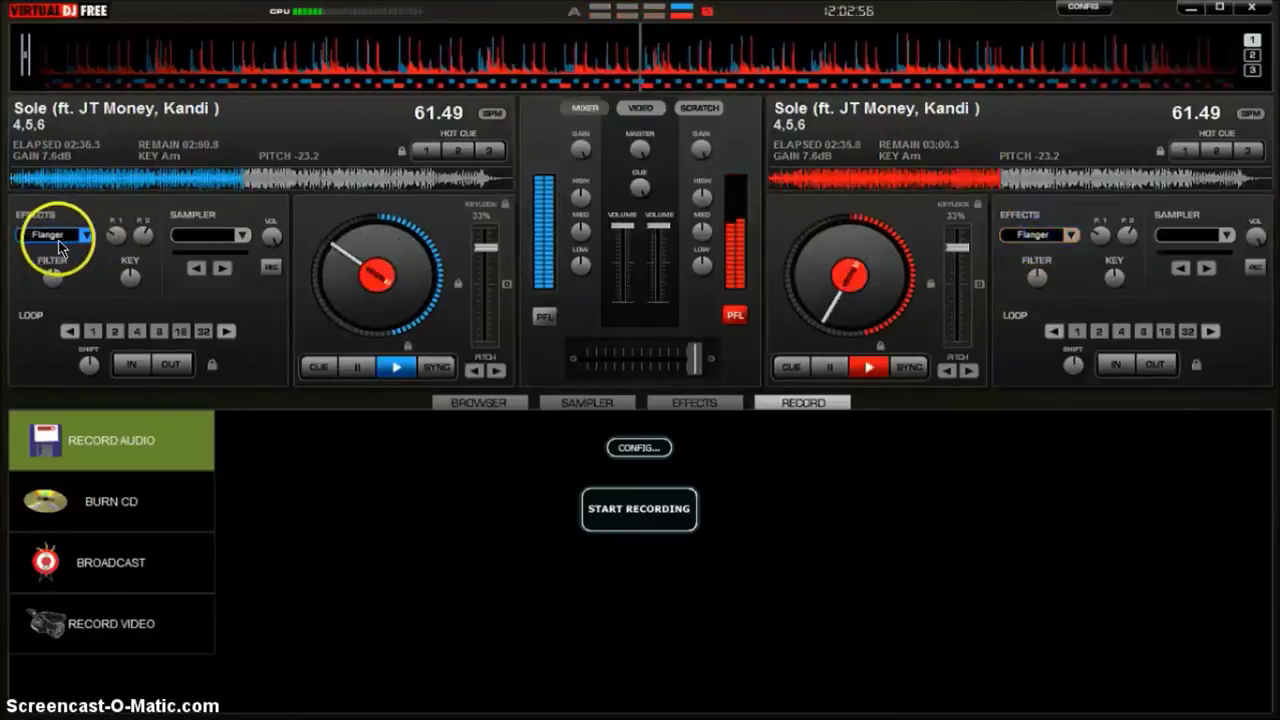
pyautogui.moveTo(692, 357); pyautogui.dragTo(722, 369)
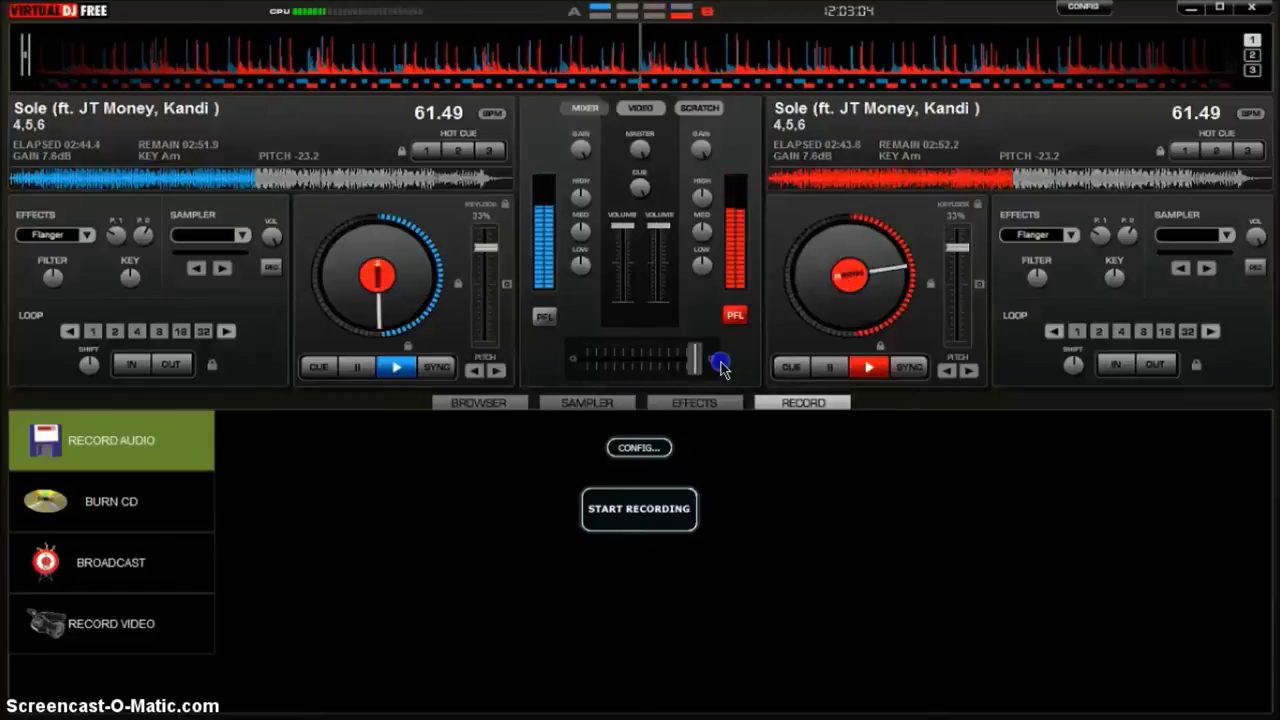
pyautogui.moveTo(722, 369)
pyautogui.mouseDown()
pyautogui.moveTo(543, 377)
pyautogui.moveTo(748, 364)
pyautogui.moveTo(546, 377)
pyautogui.moveTo(663, 358)
pyautogui.moveTo(590, 360)
pyautogui.moveTo(625, 372)
pyautogui.moveTo(680, 354)
pyautogui.moveTo(735, 360)
pyautogui.mouseUp()
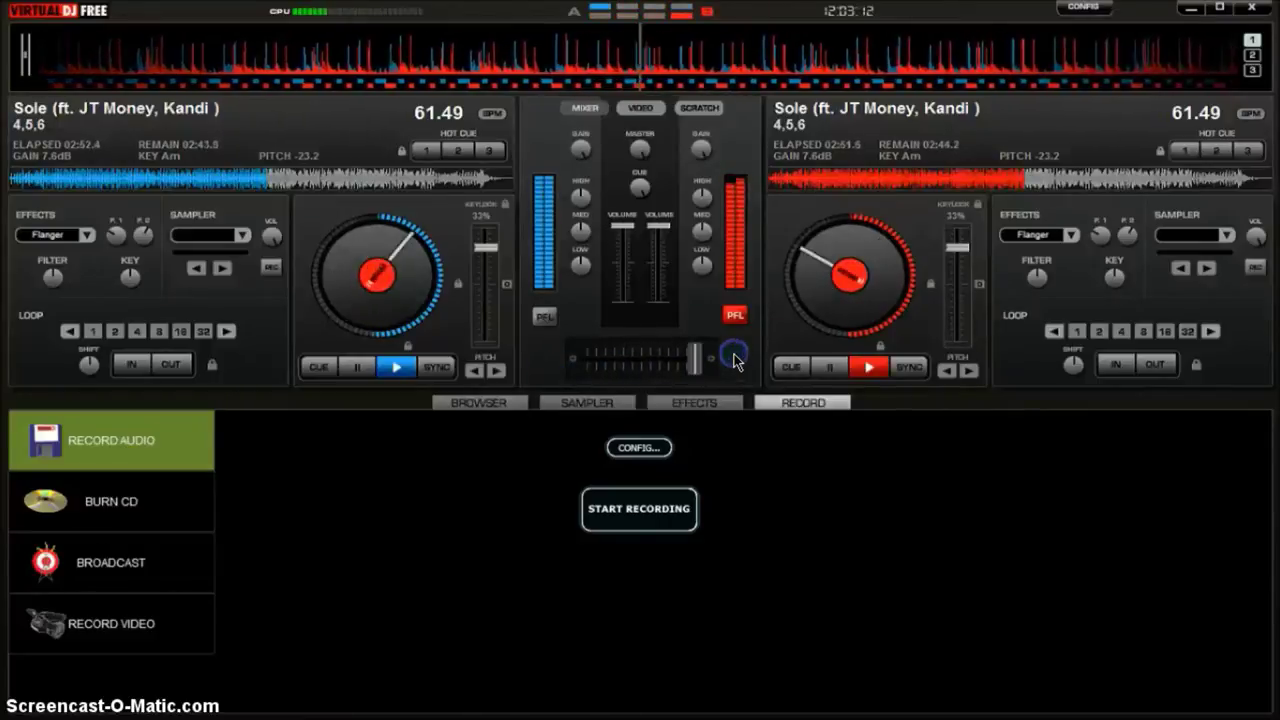
pyautogui.click(693, 358)
pyautogui.moveTo(697, 365); pyautogui.dragTo(729, 362)
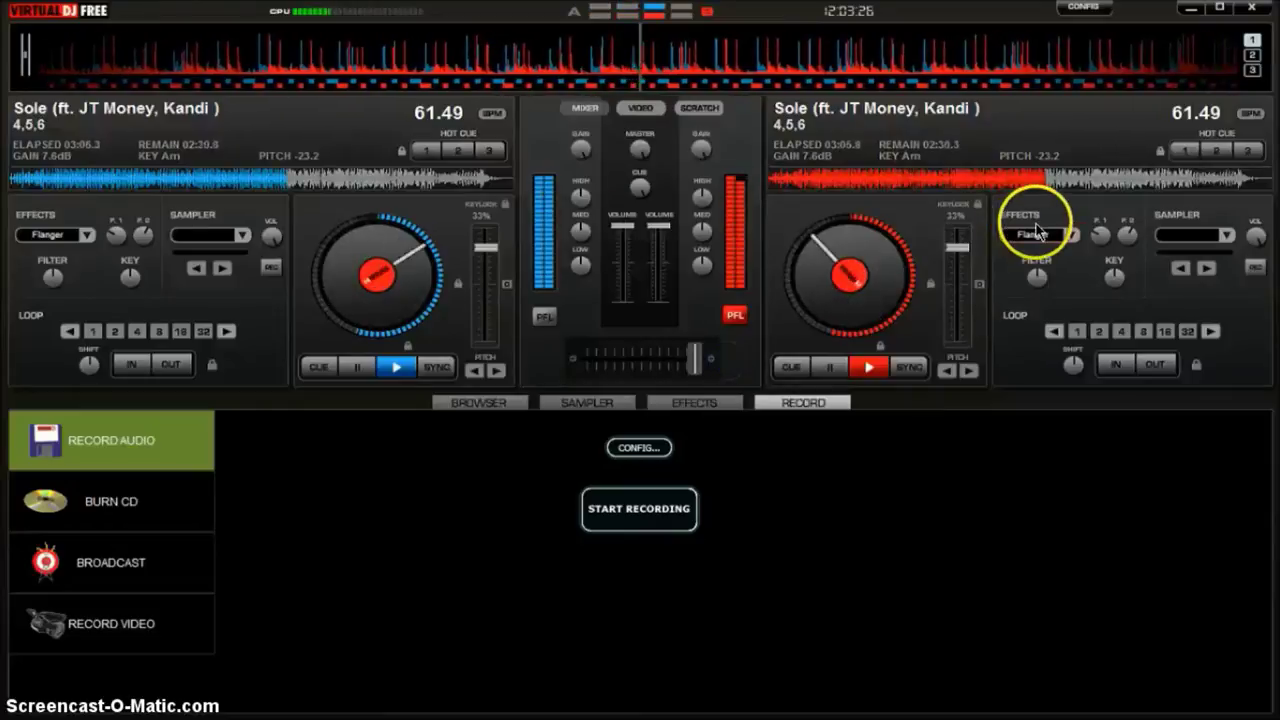
# Step: Turn Flanger back on for both decks and chop the song with crossfader cuts, ending on deck B
pyautogui.click(50, 236)
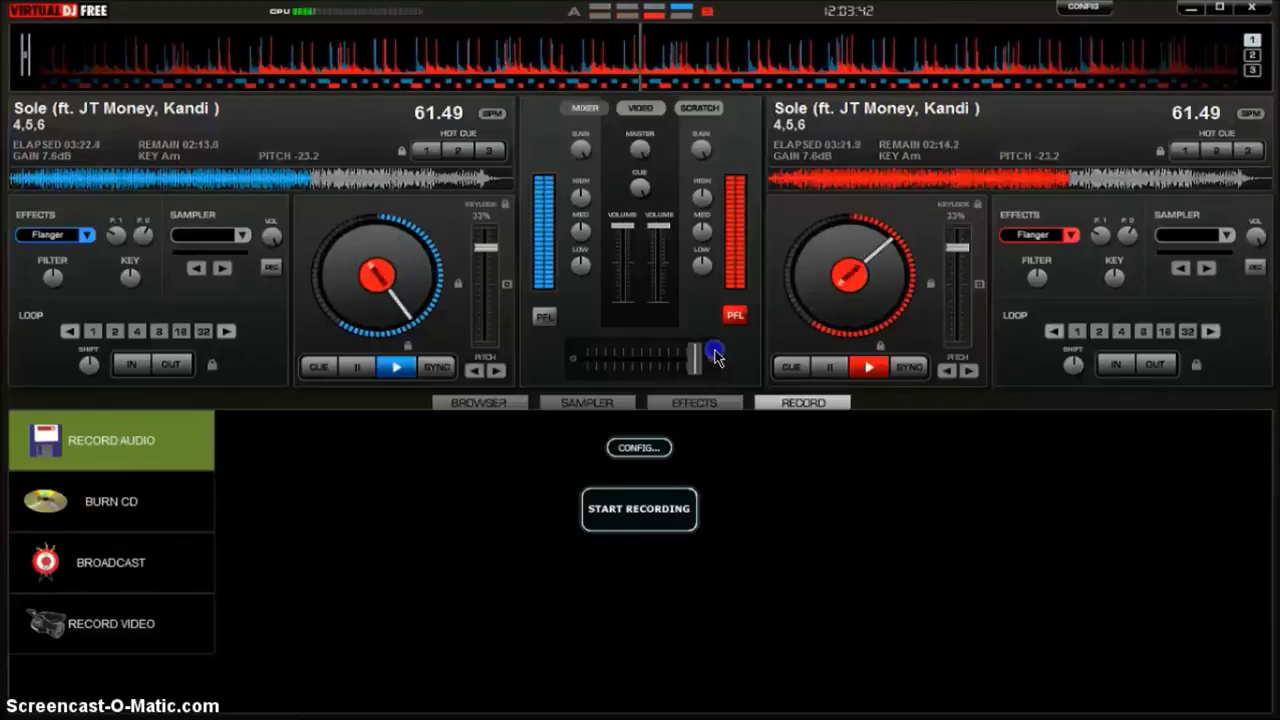
pyautogui.moveTo(716, 358)
pyautogui.mouseDown()
pyautogui.moveTo(543, 371)
pyautogui.moveTo(734, 365)
pyautogui.mouseUp()
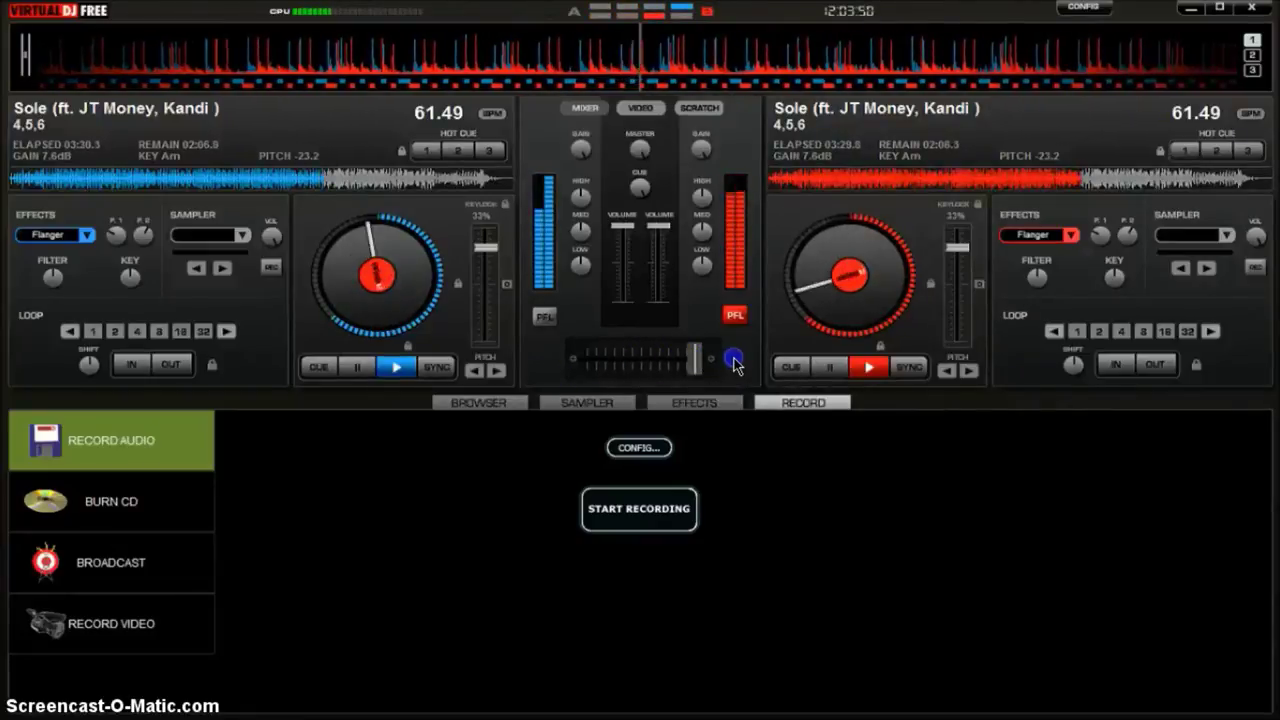
pyautogui.click(914, 286)
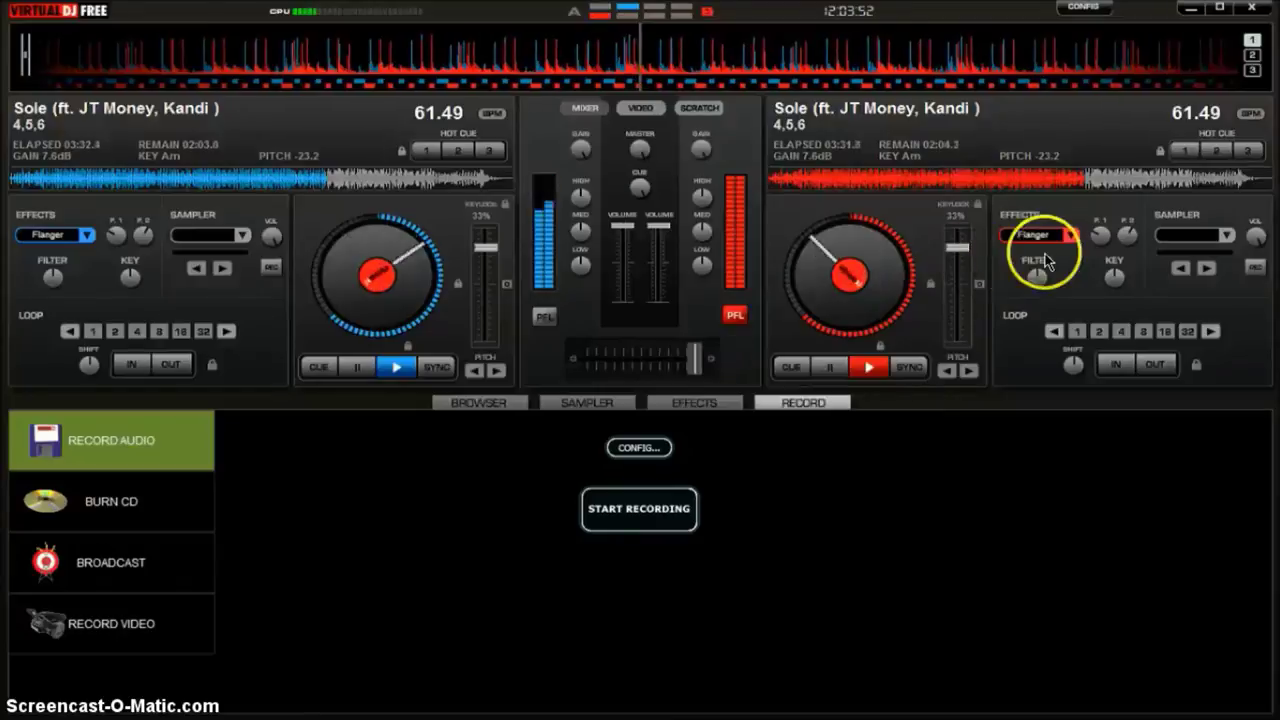
# Step: Switch deck B's effect to brake, trigger it, and cut the crossfader over to deck A
pyautogui.click(1076, 234)
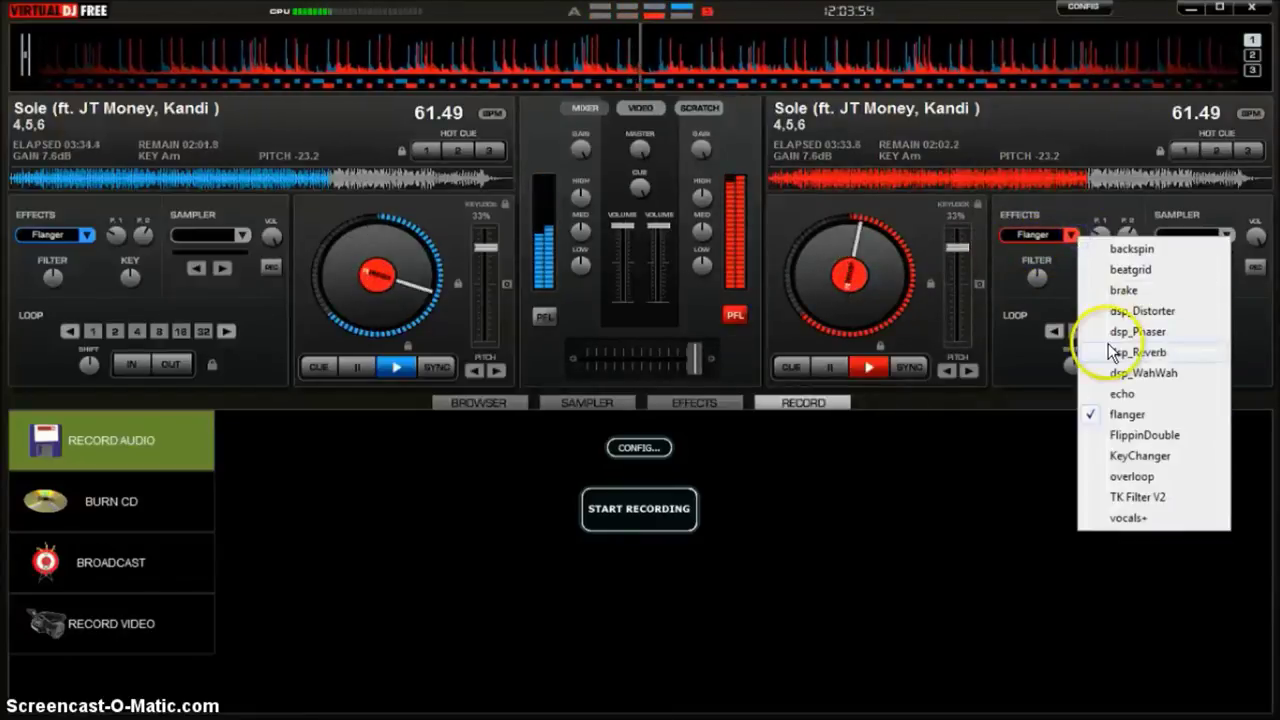
pyautogui.click(1138, 291)
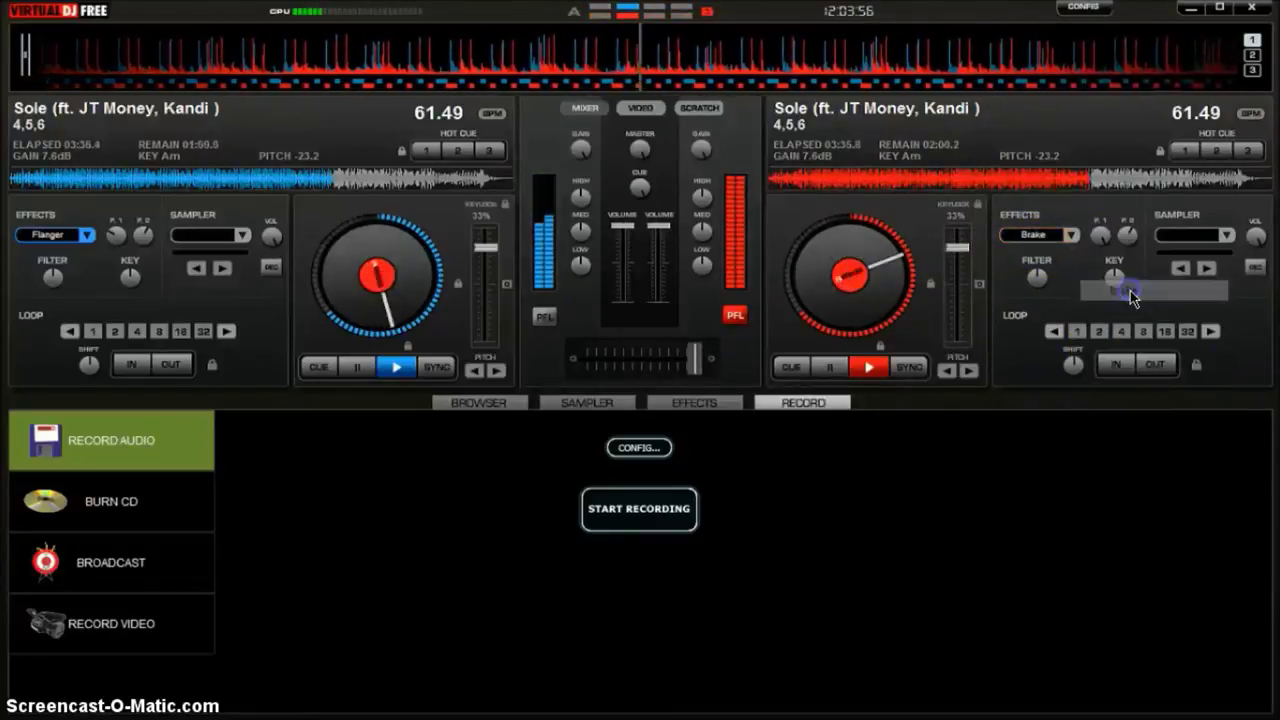
pyautogui.click(1033, 238)
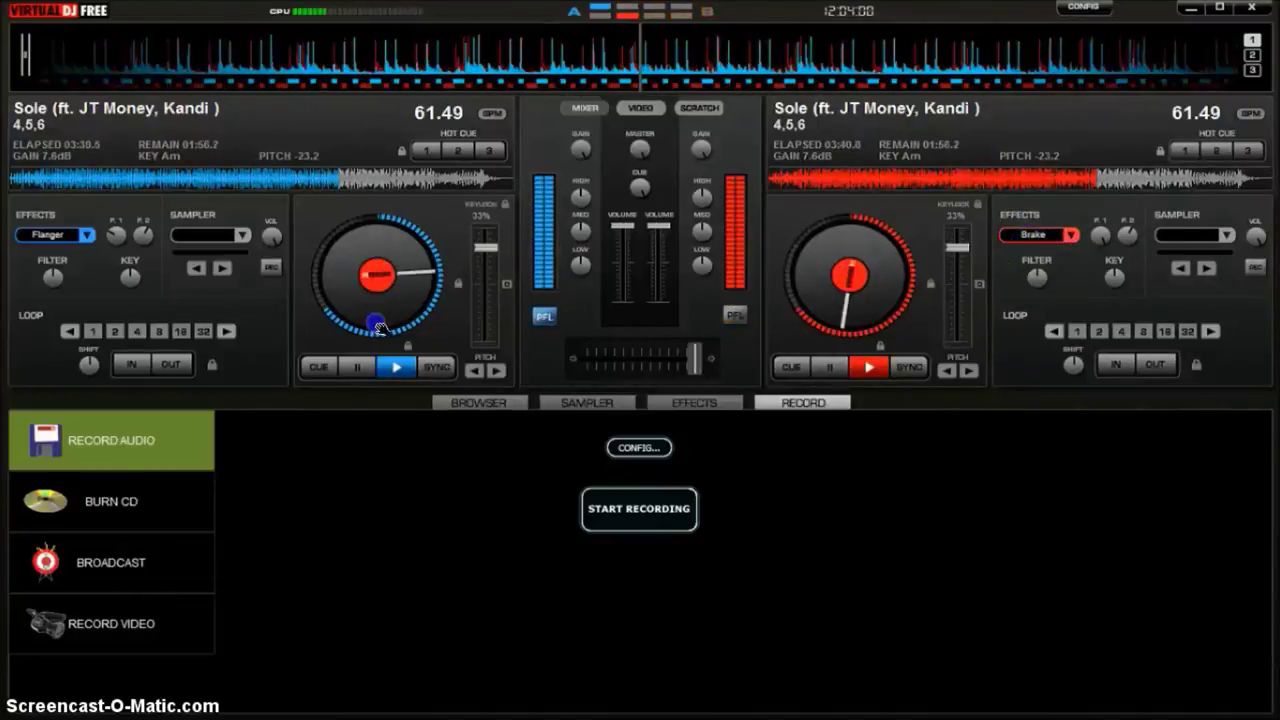
pyautogui.click(642, 353)
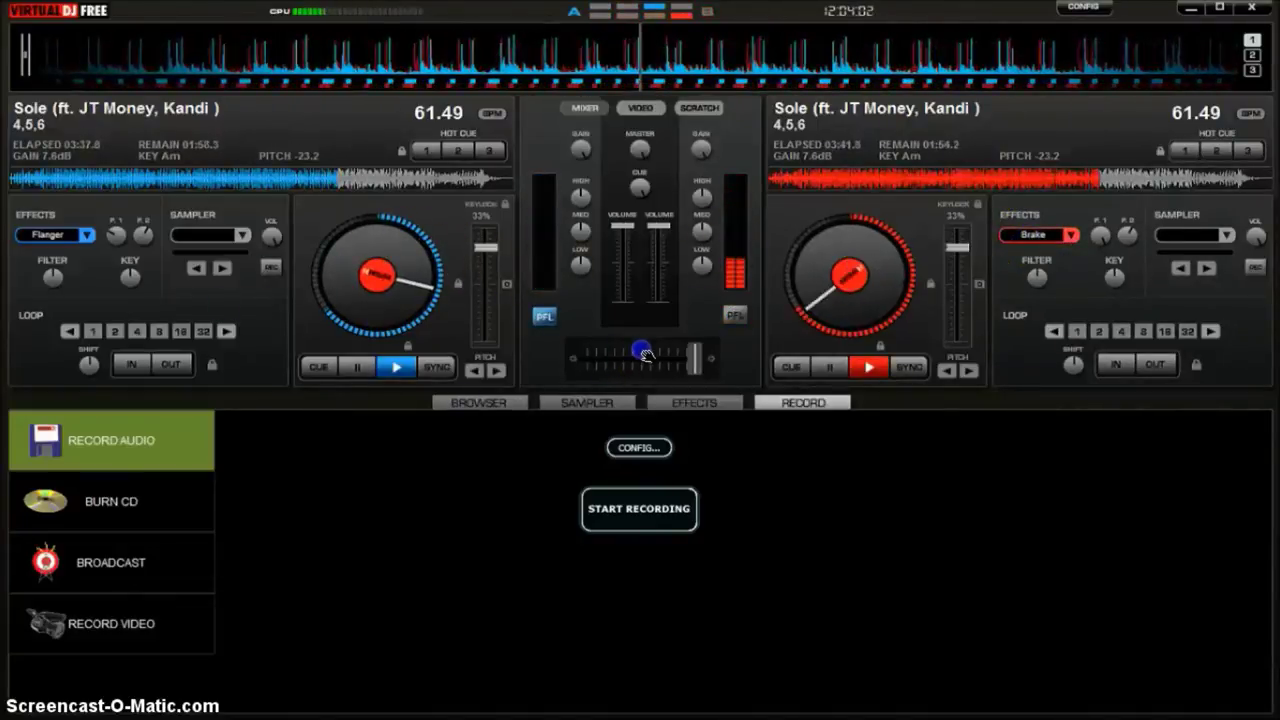
# Step: Turn off deck A's Flanger, clone deck A onto deck B, and show the mixer controls again
pyautogui.click(66, 232)
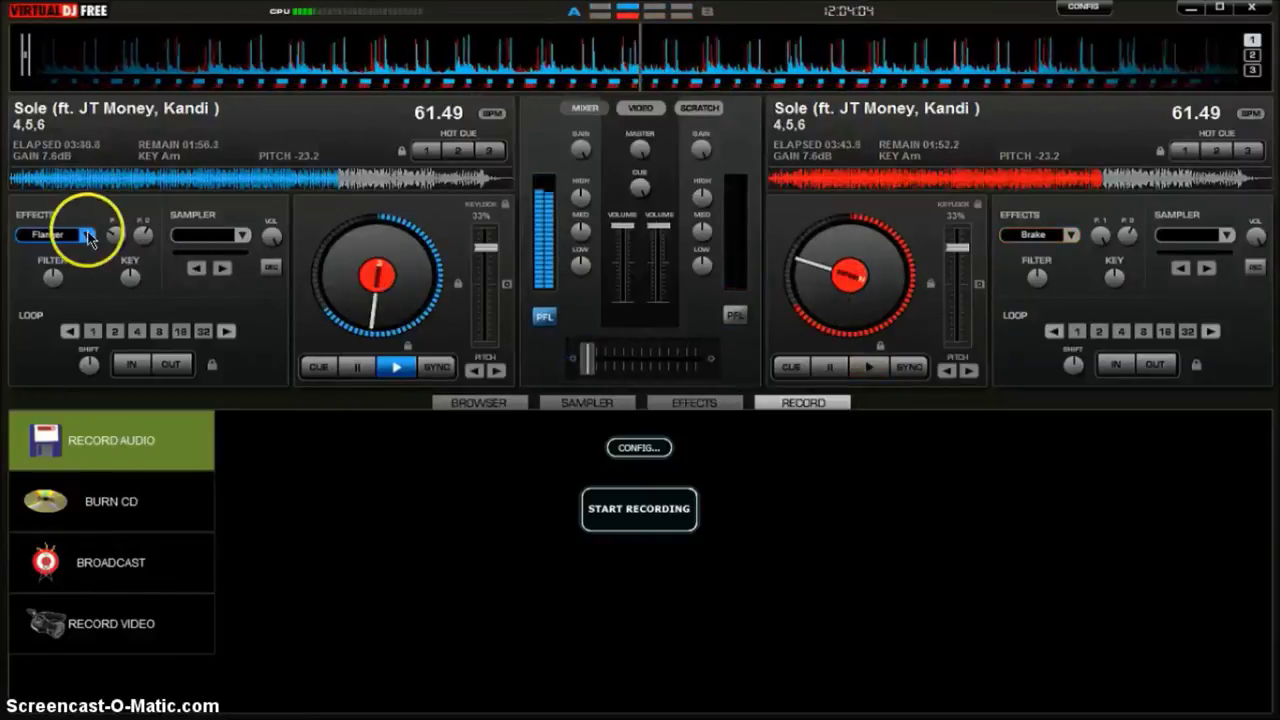
pyautogui.click(698, 108)
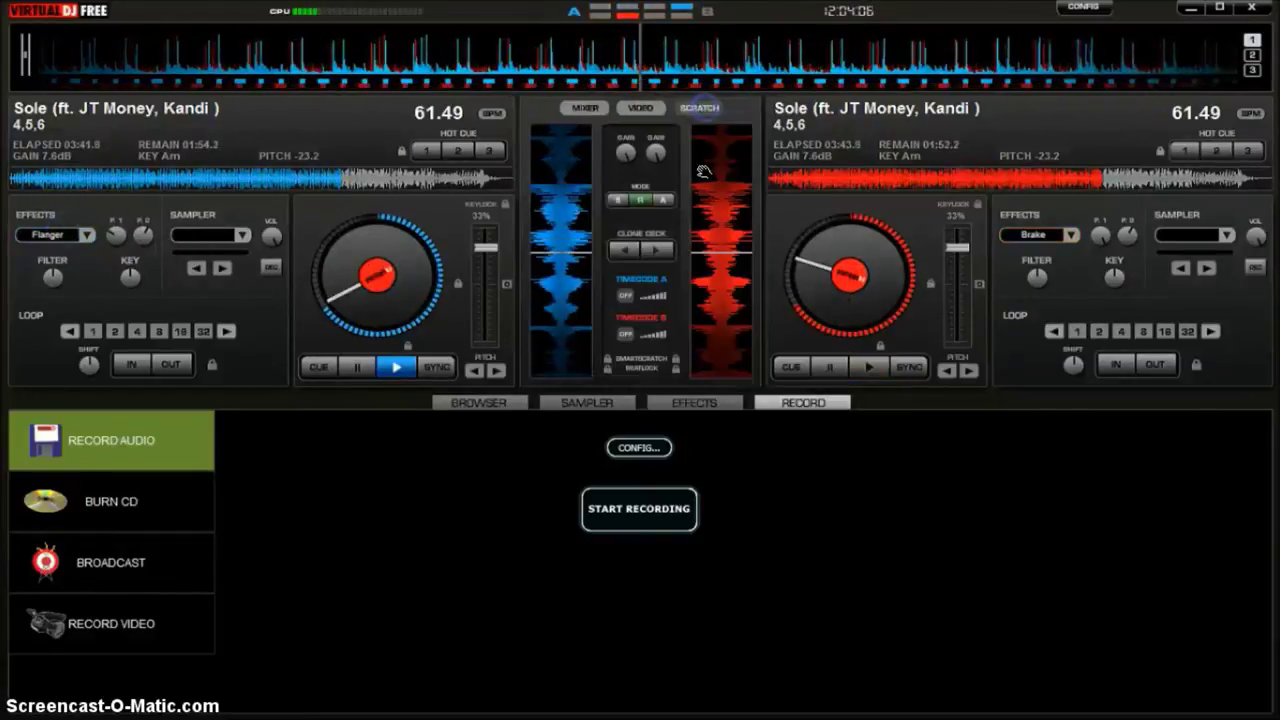
pyautogui.click(590, 110)
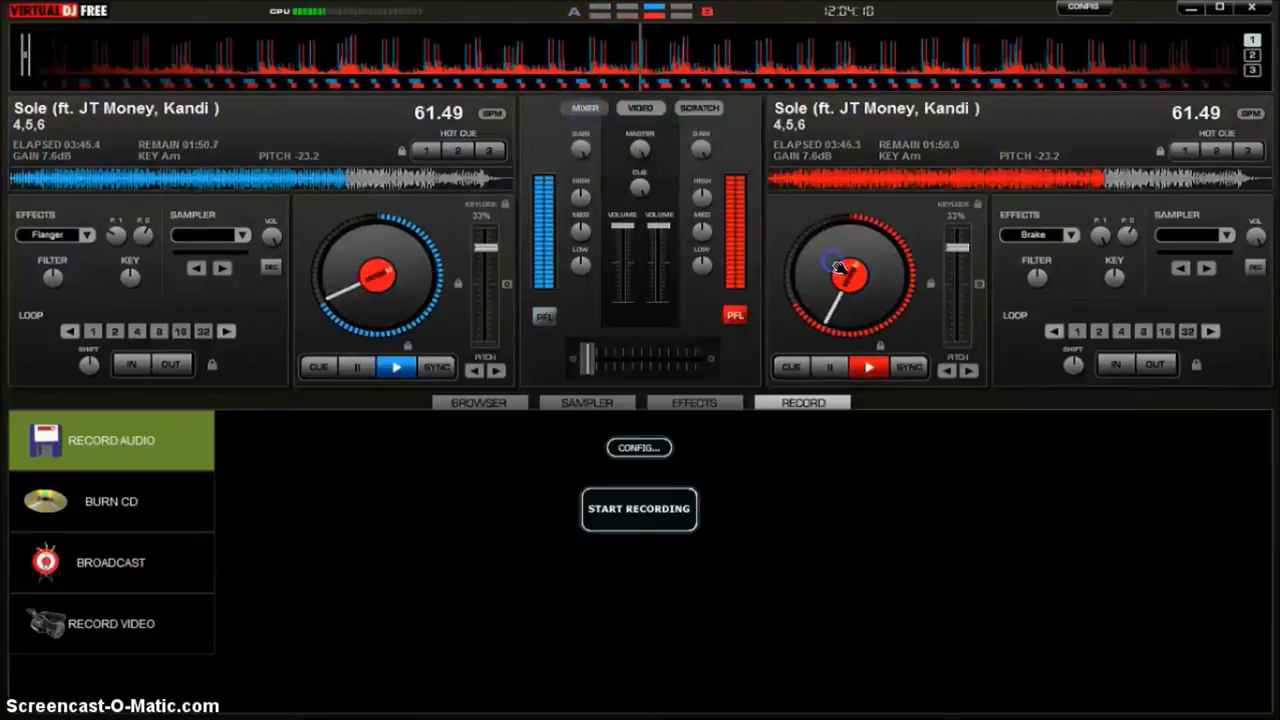
# Step: Bring the crossfader back to deck B and chop the song with repeated cuts, without effects
pyautogui.moveTo(680, 356); pyautogui.dragTo(545, 372)
pyautogui.moveTo(848, 272); pyautogui.dragTo(737, 362)
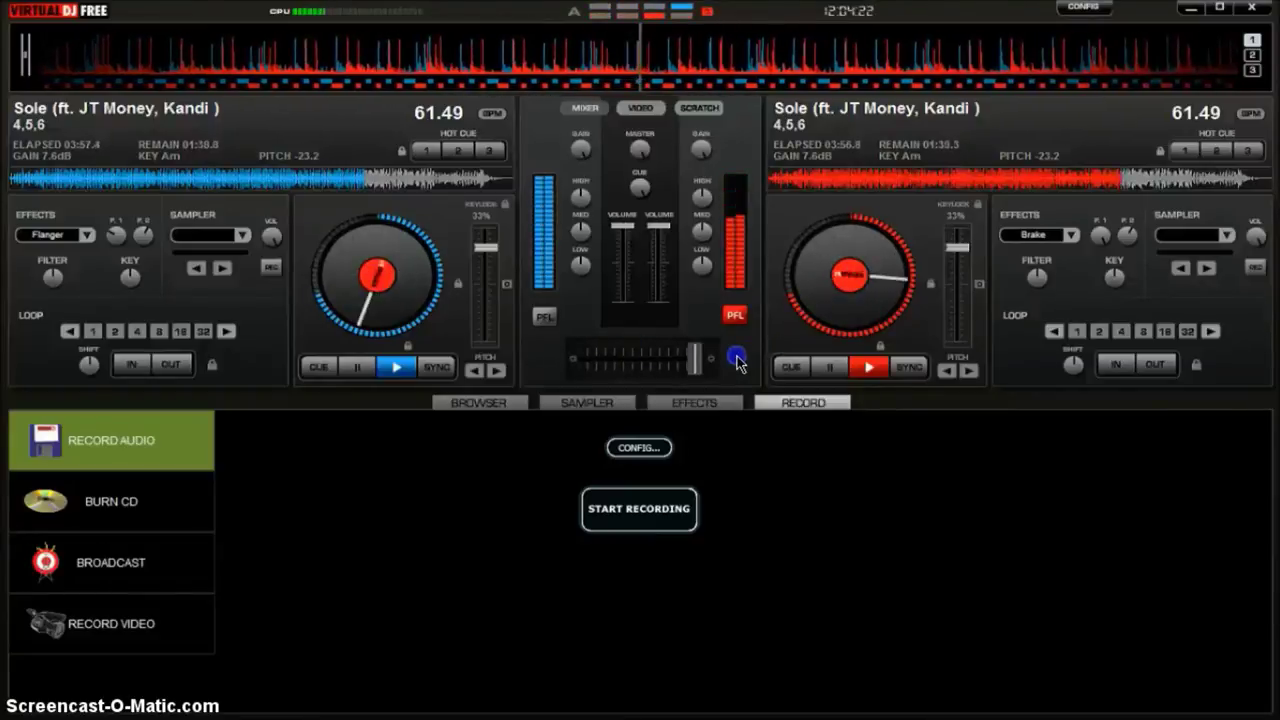
pyautogui.moveTo(737, 362)
pyautogui.mouseDown()
pyautogui.moveTo(531, 371)
pyautogui.moveTo(775, 362)
pyautogui.moveTo(531, 366)
pyautogui.moveTo(740, 363)
pyautogui.moveTo(722, 364)
pyautogui.mouseUp()
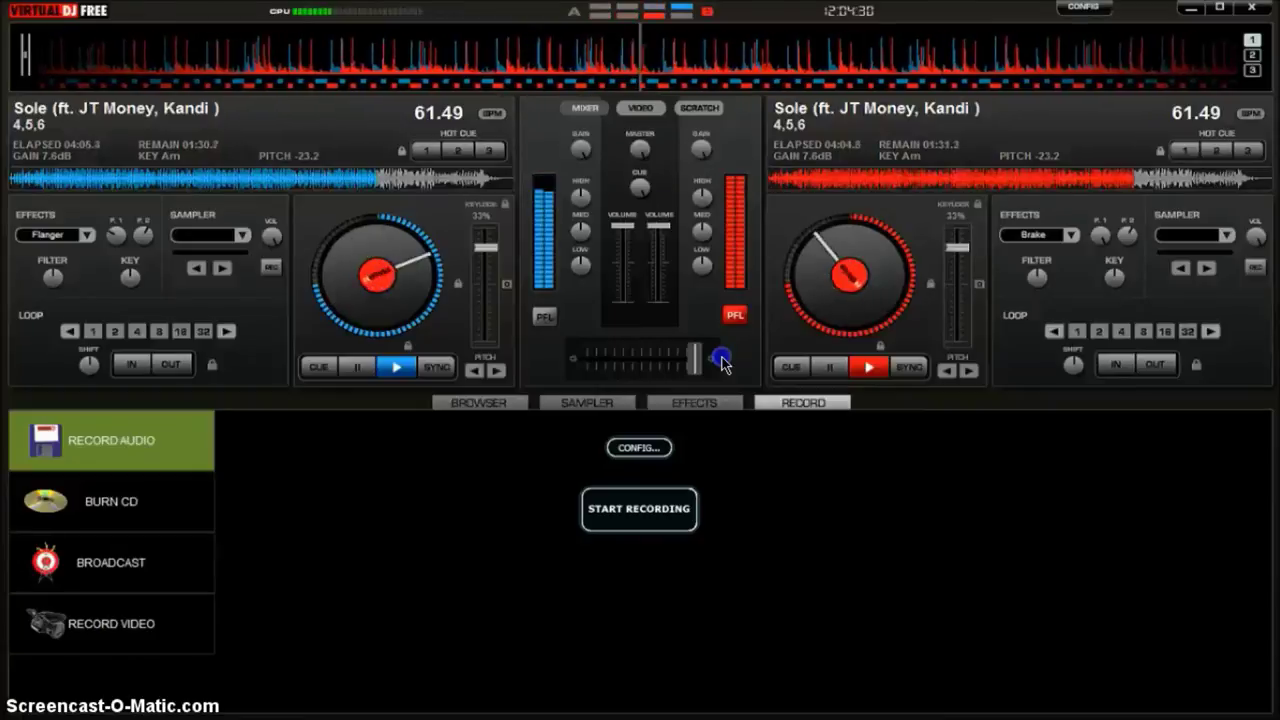
pyautogui.moveTo(722, 362)
pyautogui.mouseDown()
pyautogui.moveTo(557, 371)
pyautogui.moveTo(757, 363)
pyautogui.moveTo(606, 356)
pyautogui.moveTo(737, 368)
pyautogui.moveTo(592, 360)
pyautogui.moveTo(728, 357)
pyautogui.moveTo(534, 366)
pyautogui.moveTo(726, 355)
pyautogui.moveTo(526, 371)
pyautogui.moveTo(728, 362)
pyautogui.mouseUp()
# Step: Set deck B's effect to flanger, activate Flanger on both decks, and chop the song with repeated crossfader cuts, ending on deck B
pyautogui.click(1071, 235)
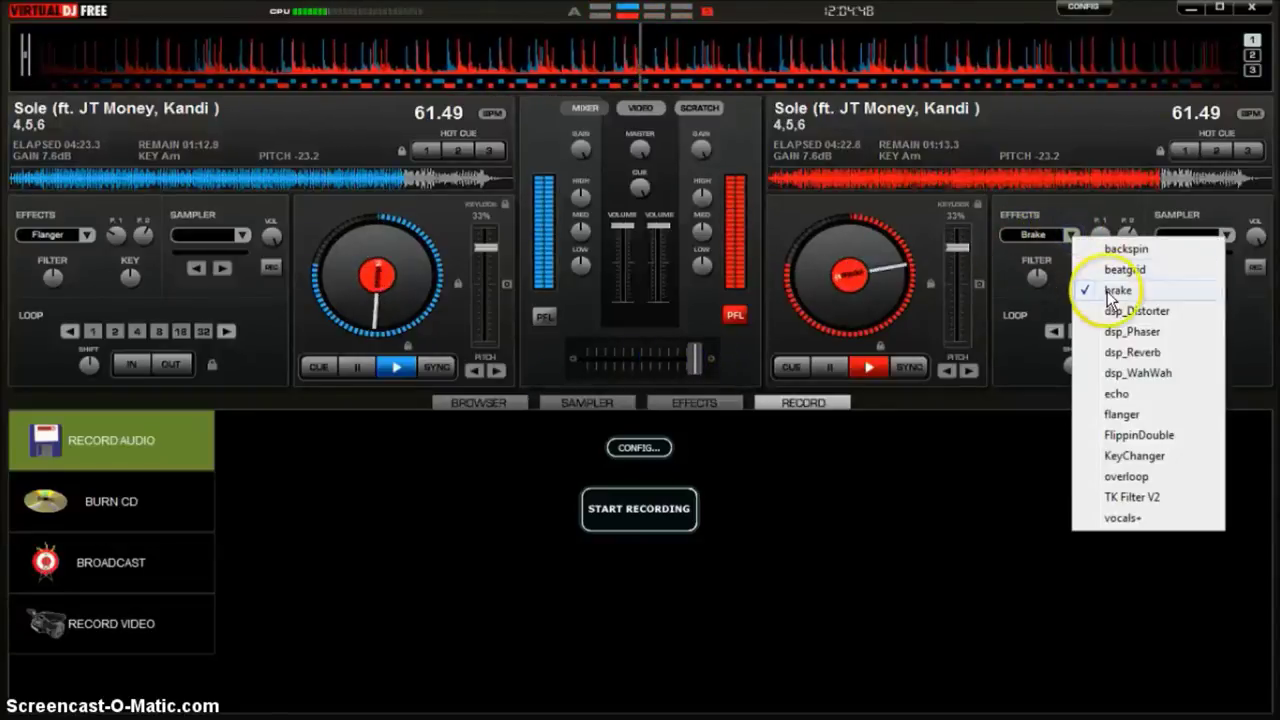
pyautogui.click(1121, 414)
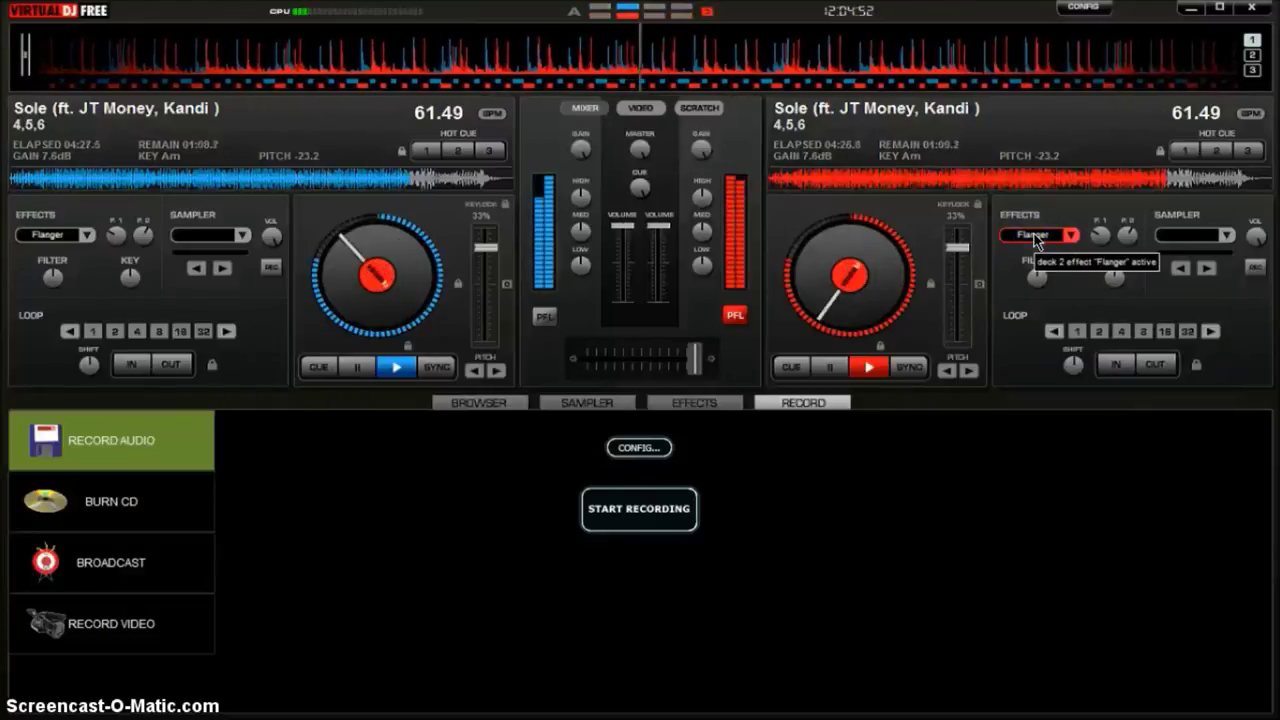
pyautogui.click(60, 235)
pyautogui.moveTo(694, 358)
pyautogui.mouseDown()
pyautogui.moveTo(588, 357)
pyautogui.moveTo(705, 360)
pyautogui.mouseUp()
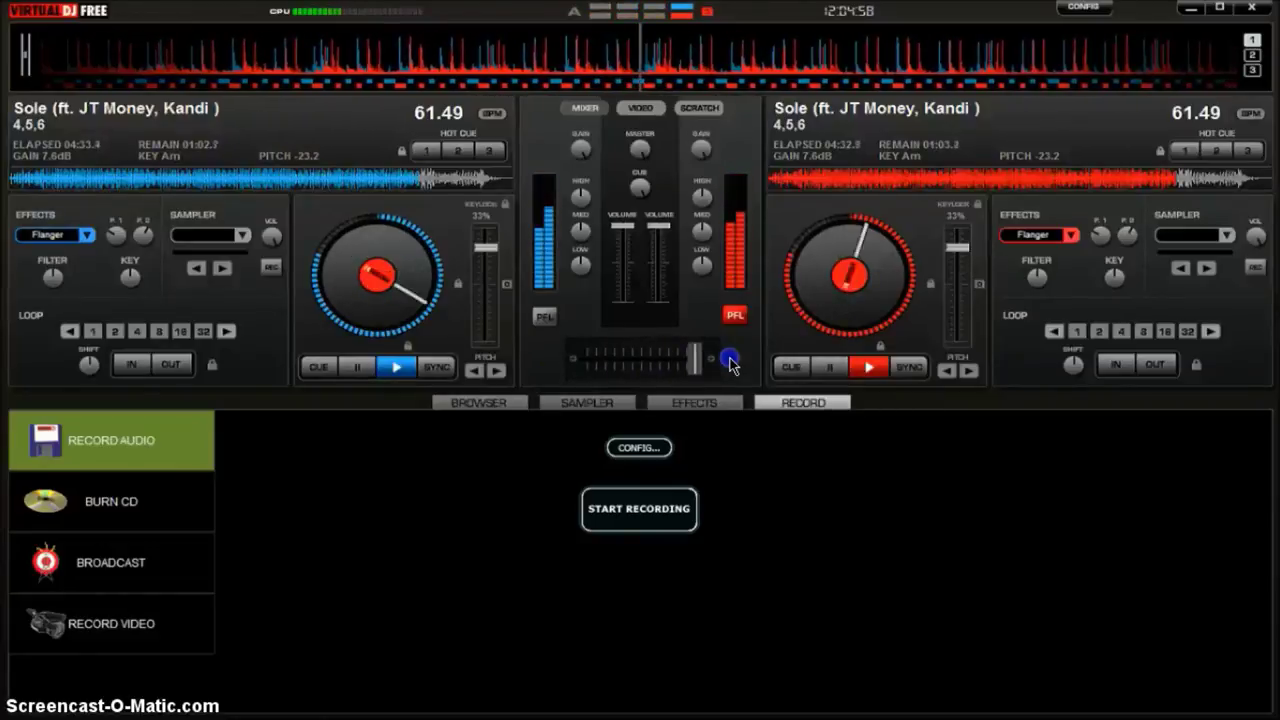
pyautogui.moveTo(596, 362); pyautogui.dragTo(706, 366)
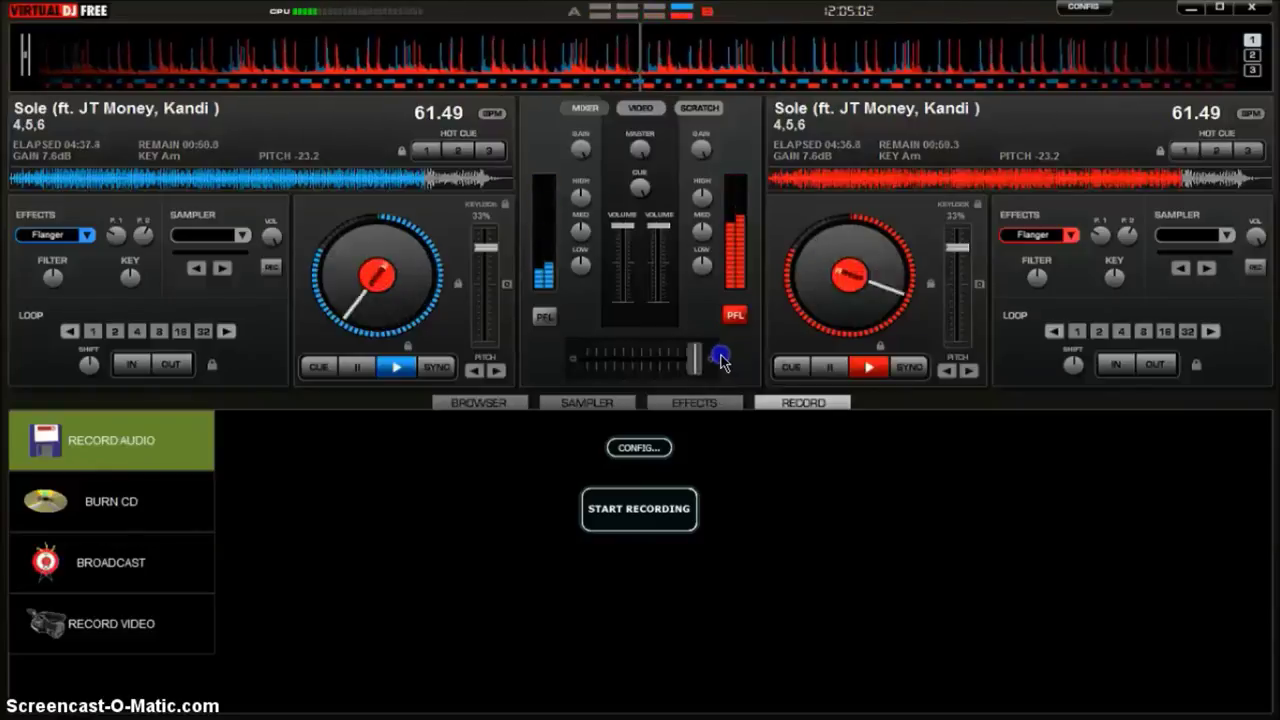
pyautogui.moveTo(714, 362); pyautogui.dragTo(741, 368)
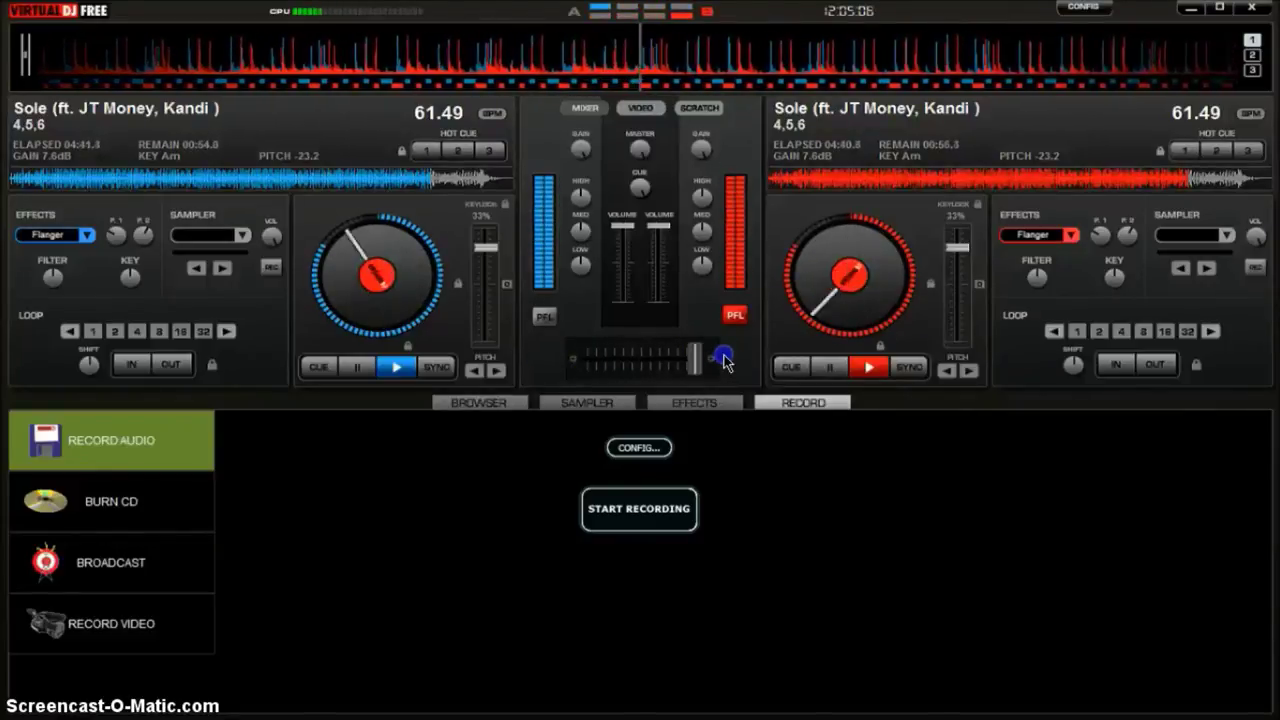
# Step: Keep chopping the flanged song with further crossfader cuts between deck A and deck B, finishing on deck B
pyautogui.moveTo(722, 362); pyautogui.dragTo(527, 383)
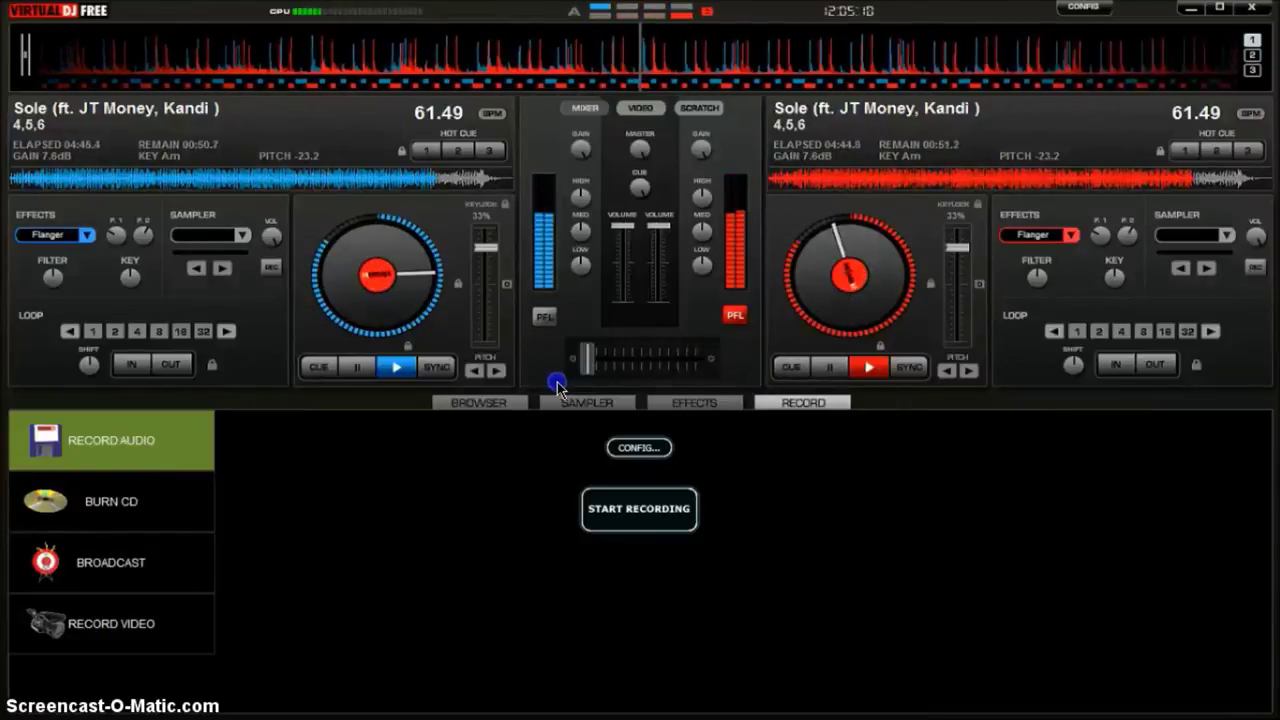
pyautogui.moveTo(557, 387); pyautogui.dragTo(755, 377)
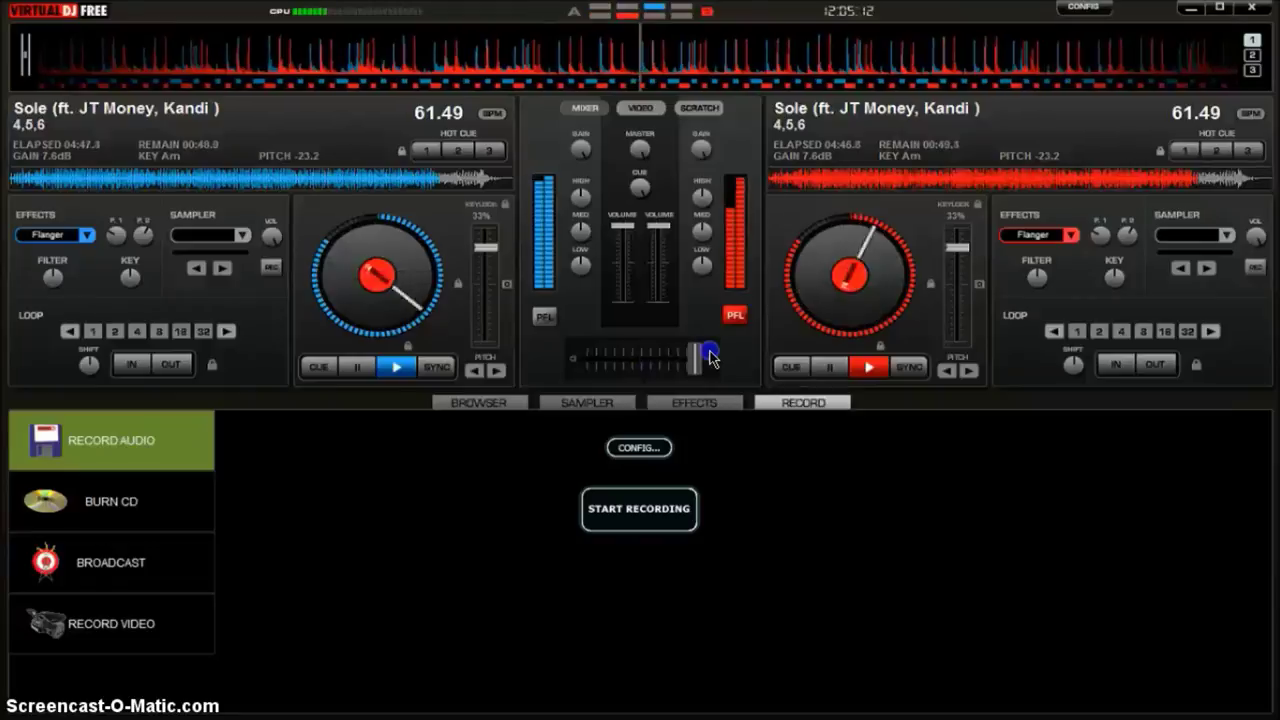
pyautogui.moveTo(667, 360); pyautogui.dragTo(752, 362)
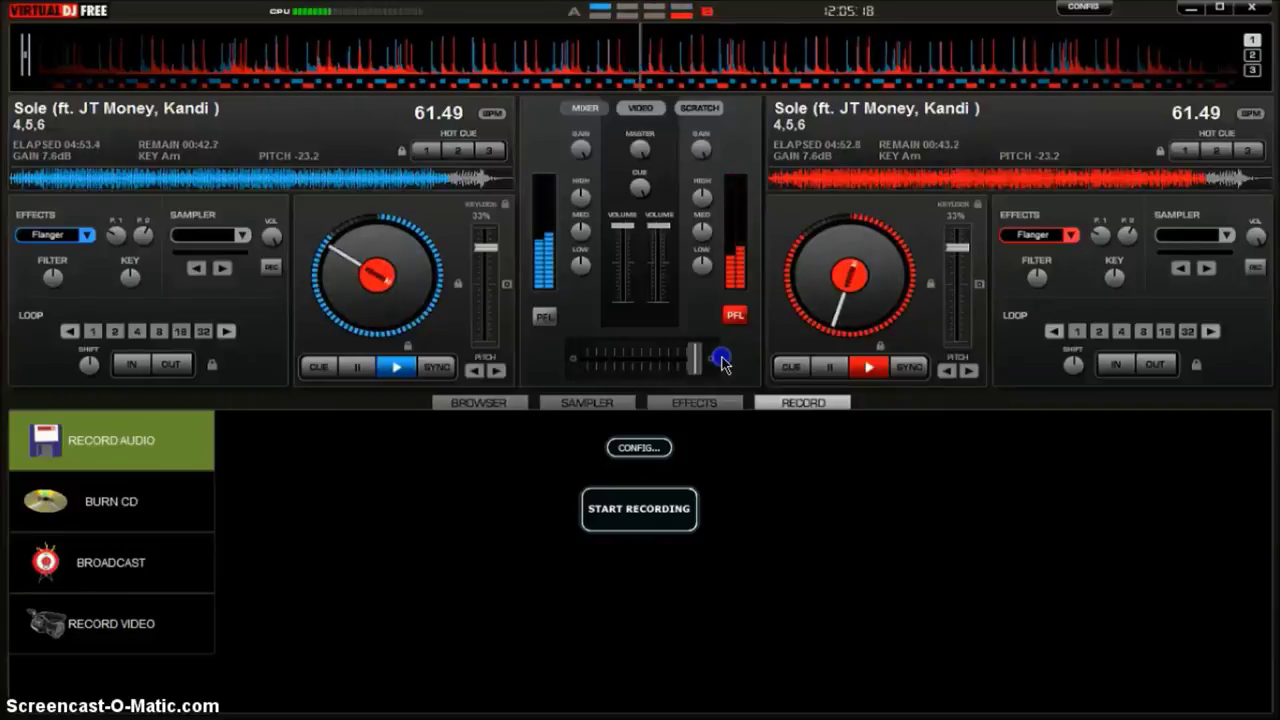
pyautogui.moveTo(604, 368); pyautogui.dragTo(537, 387)
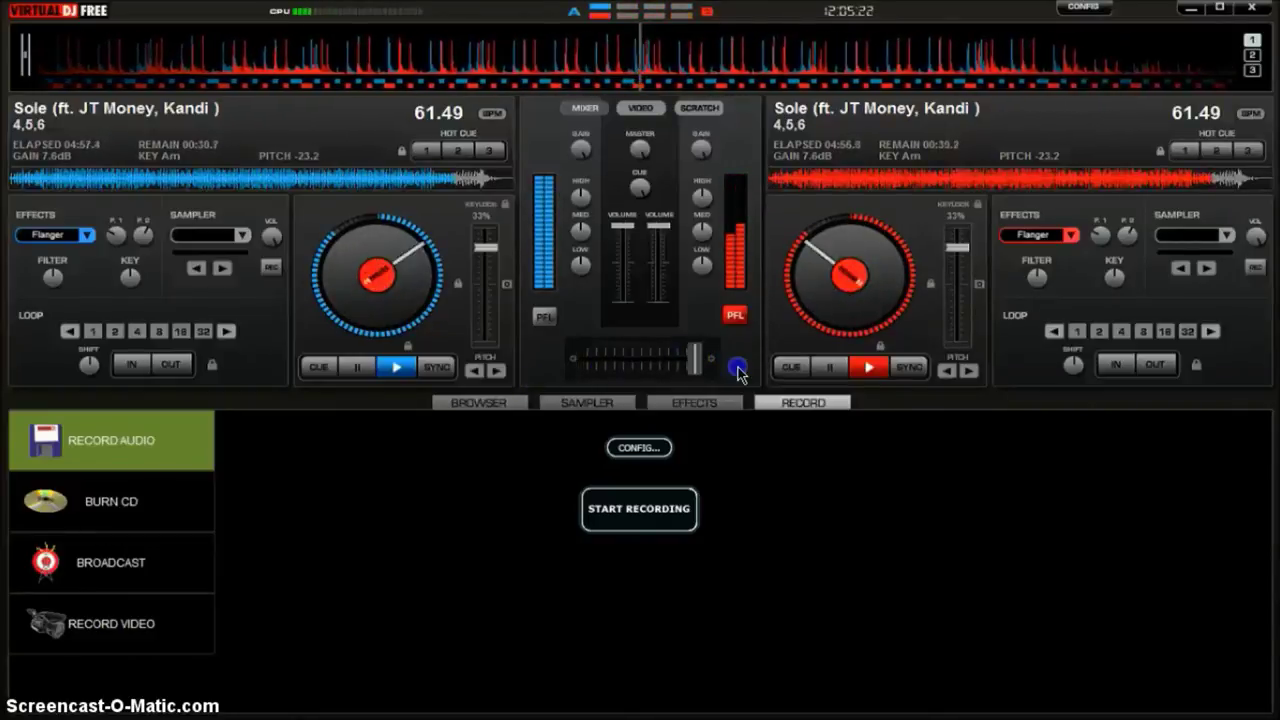
pyautogui.moveTo(738, 374); pyautogui.dragTo(541, 386)
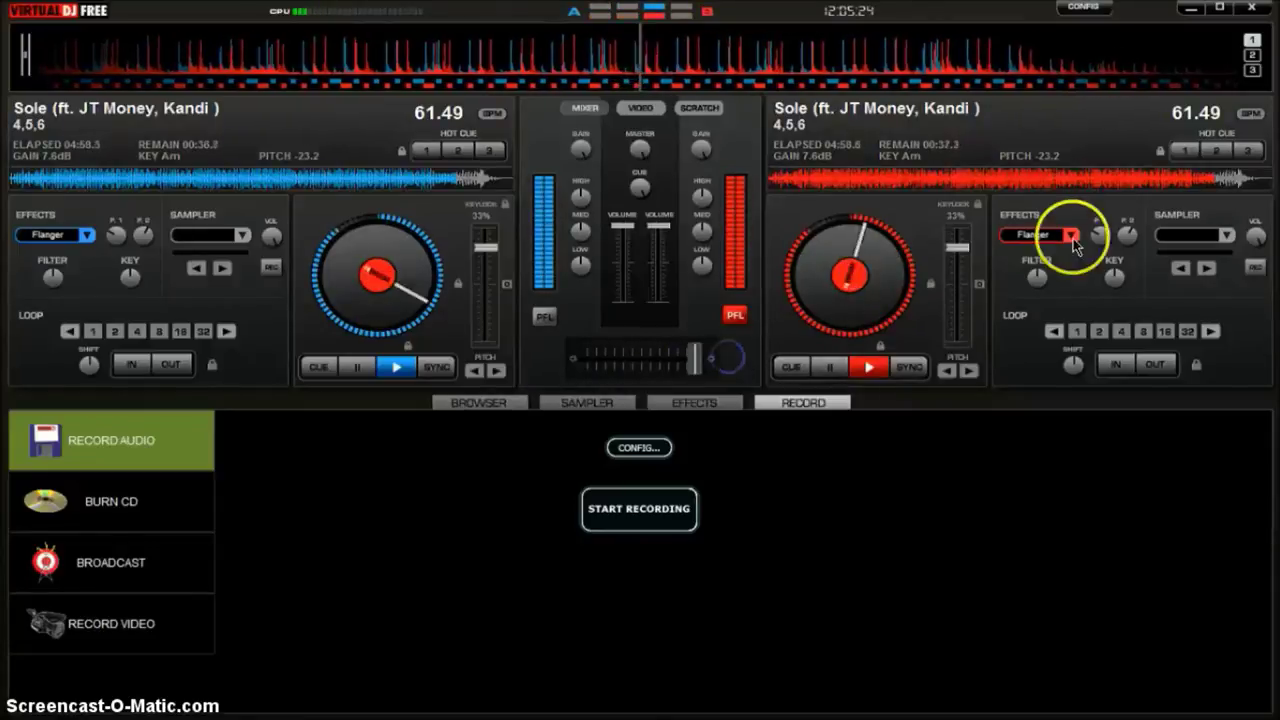
# Step: Turn off Flanger on both decks, then set deck B's effect to brake and trigger it
pyautogui.click(1036, 244)
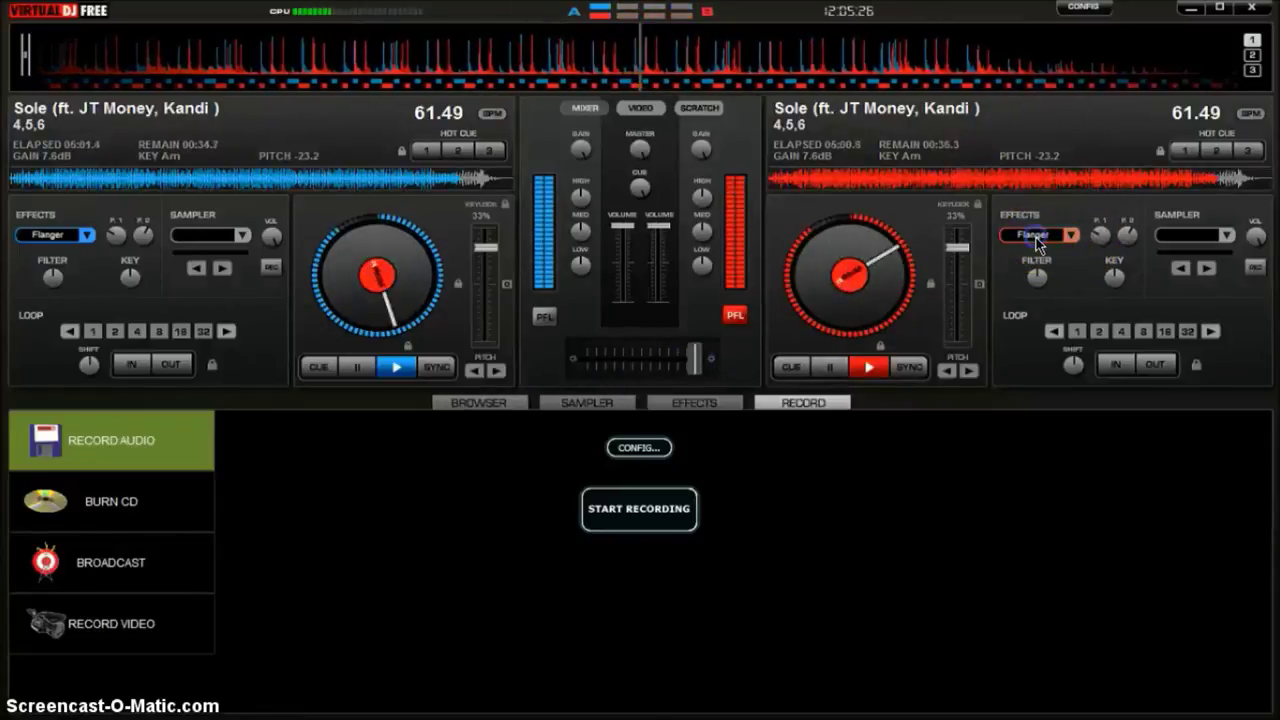
pyautogui.click(57, 236)
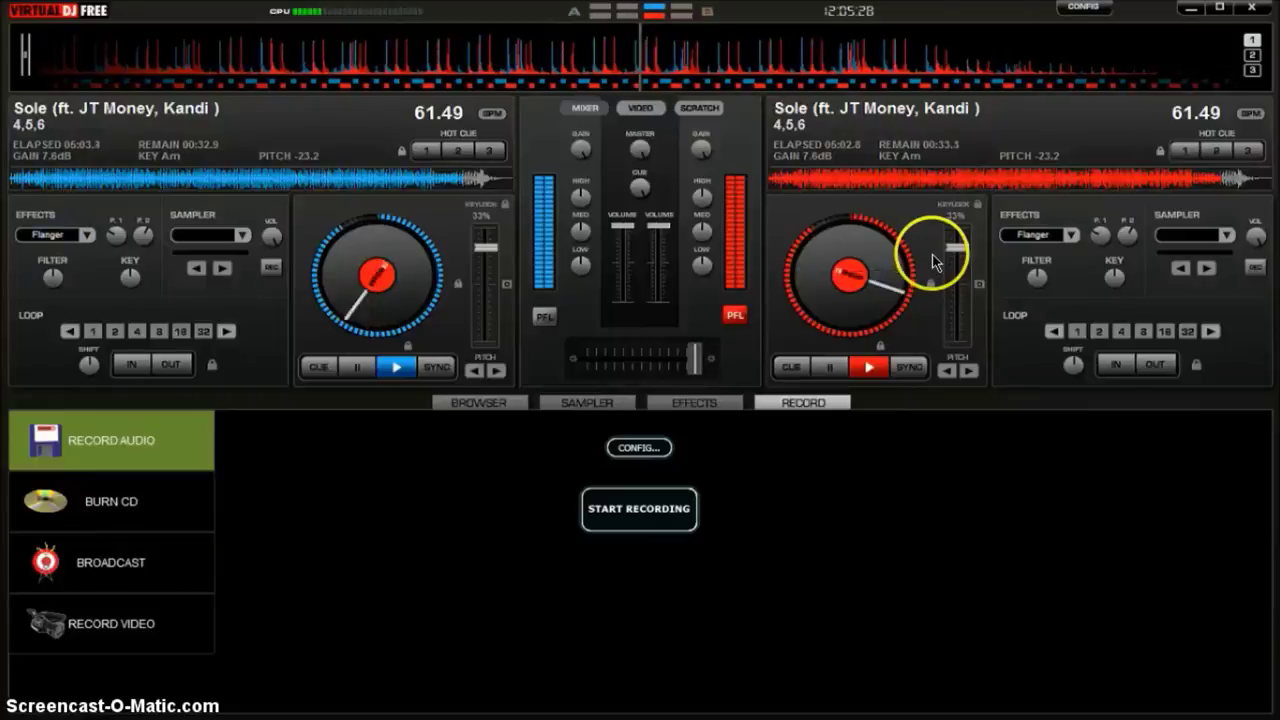
pyautogui.click(1070, 236)
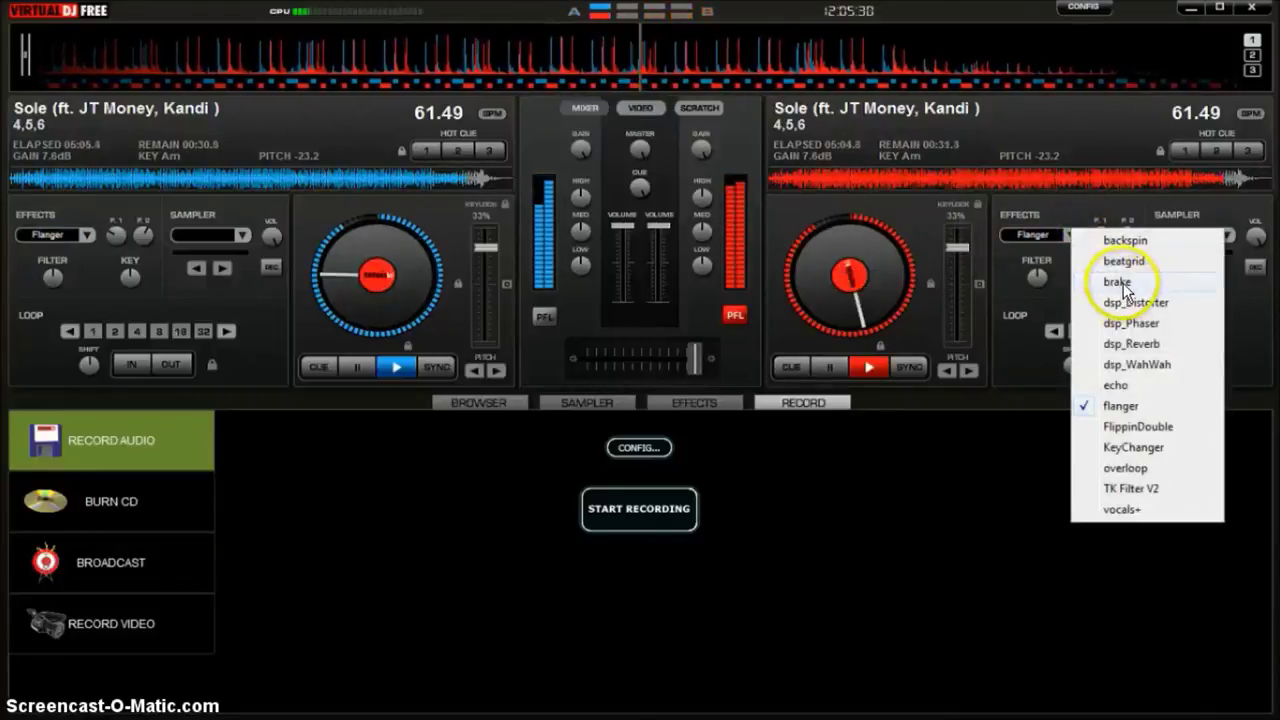
pyautogui.click(1118, 283)
pyautogui.click(1036, 236)
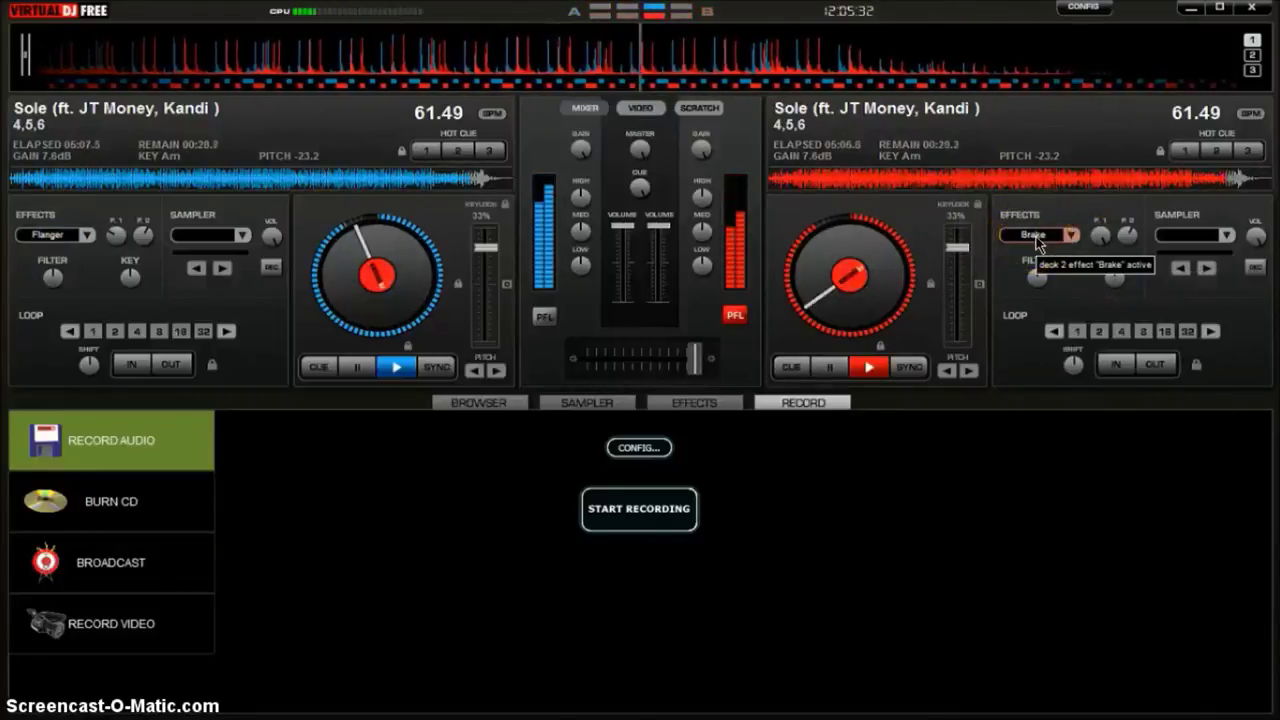
pyautogui.moveTo(694, 357)
pyautogui.mouseDown()
pyautogui.moveTo(637, 362)
pyautogui.moveTo(700, 357)
pyautogui.mouseUp()
pyautogui.click(1034, 236)
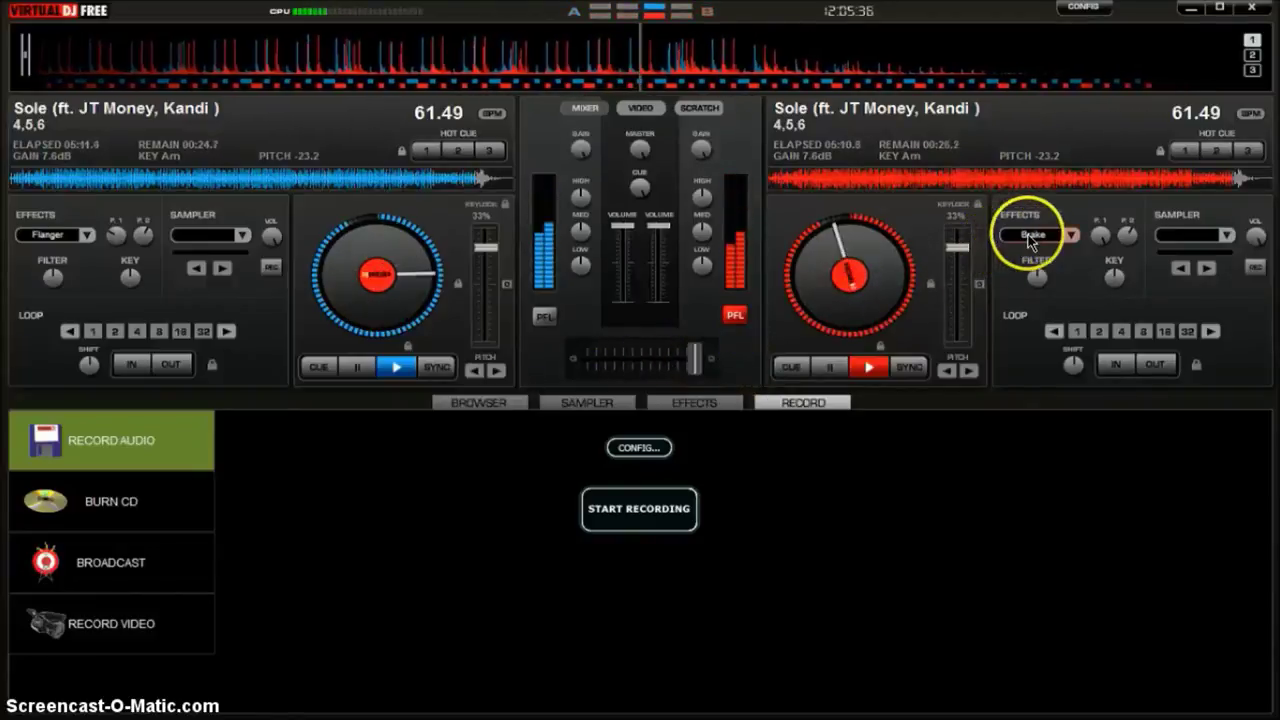
# Step: Bring the crossfader to the centre, clone deck A onto deck B, and return to the mixer controls
pyautogui.click(749, 249)
pyautogui.click(377, 250)
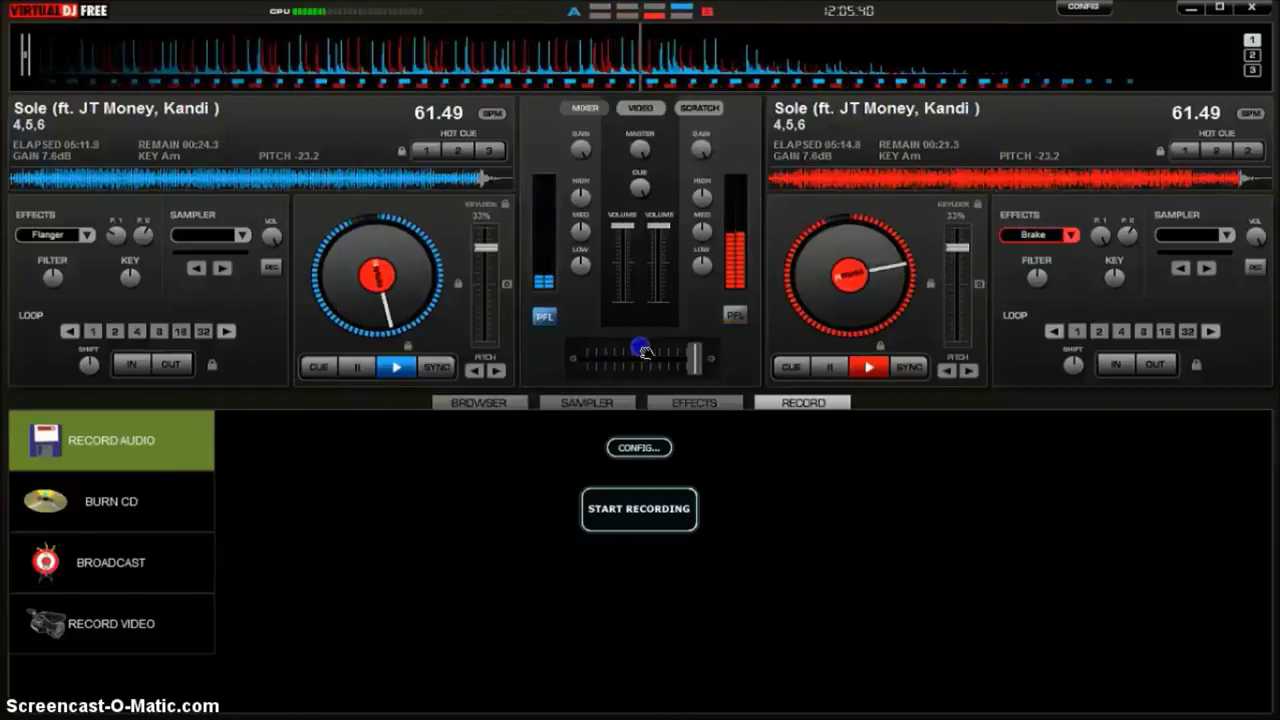
pyautogui.moveTo(663, 362); pyautogui.dragTo(649, 364)
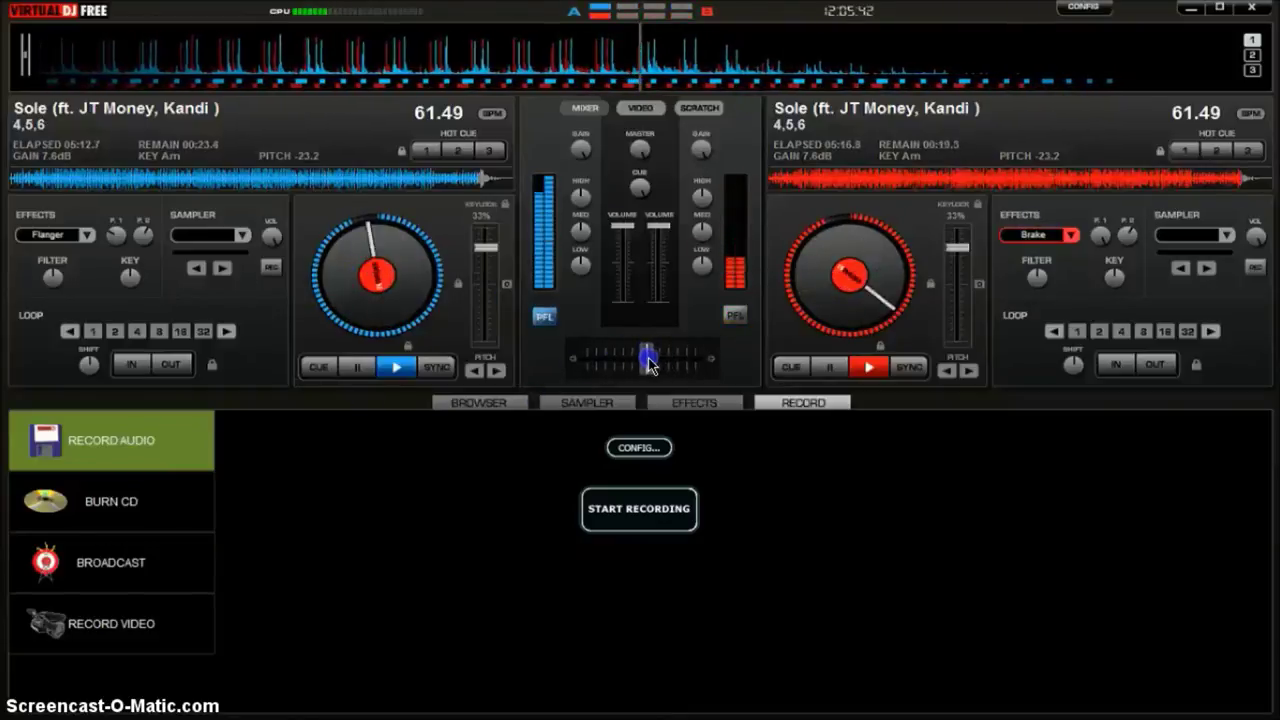
pyautogui.click(697, 108)
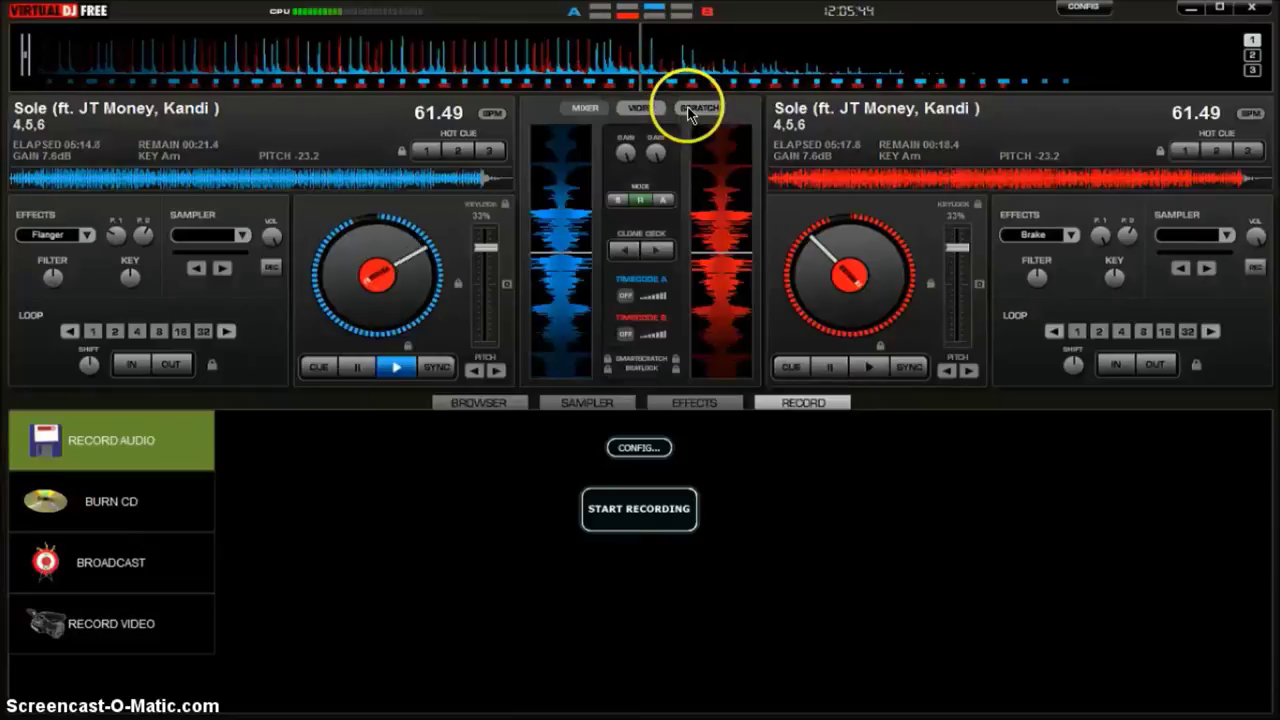
pyautogui.click(592, 108)
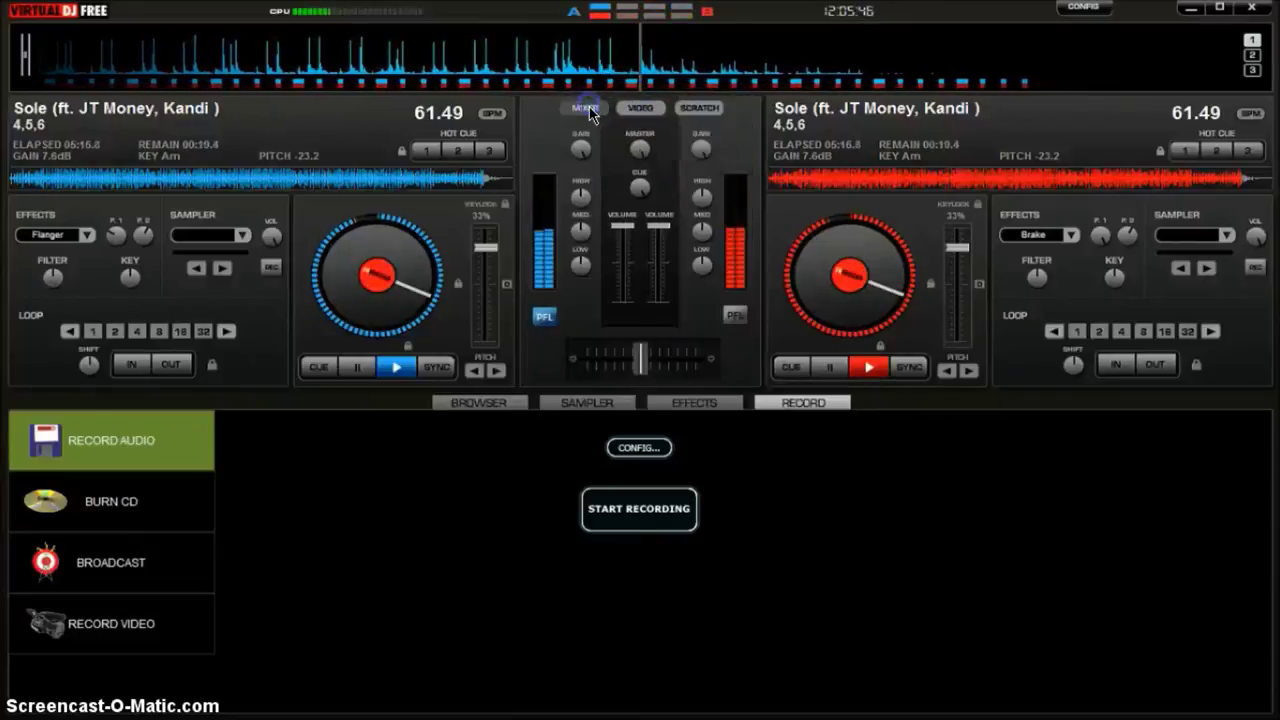
pyautogui.moveTo(642, 357)
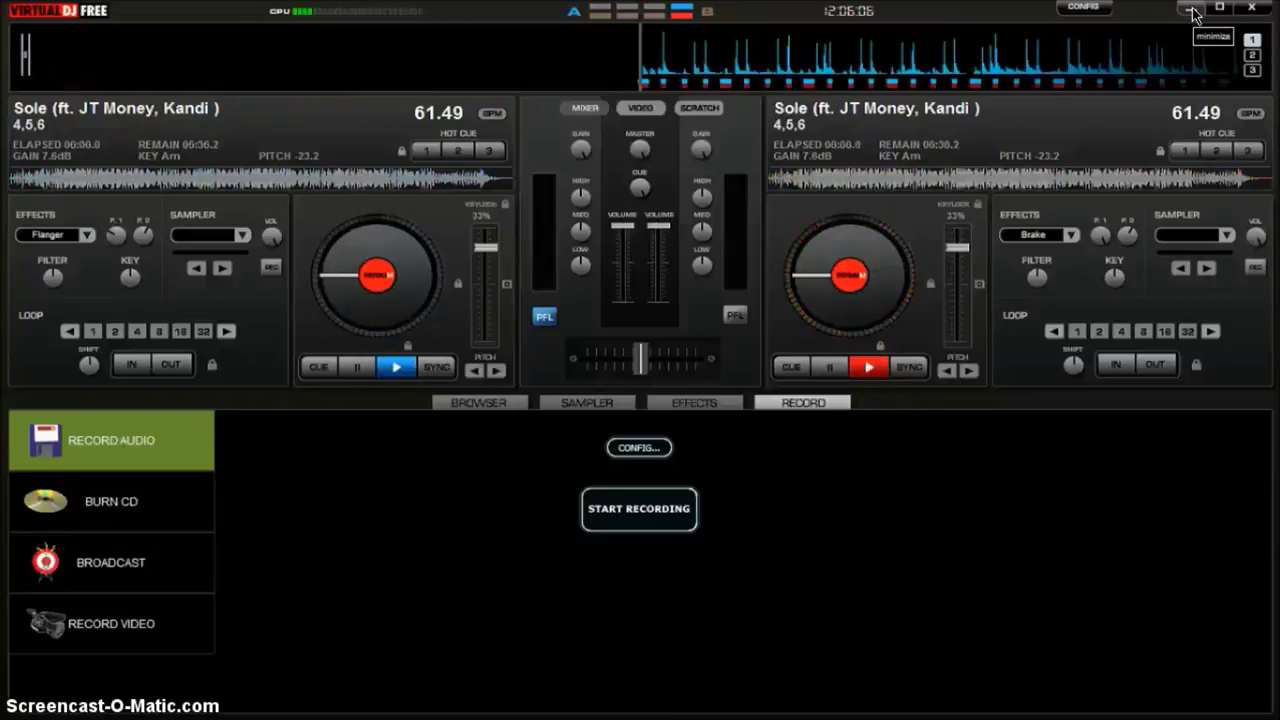
# Step: Minimize VirtualDJ and write "And there you have it...screwed & chopped for ya'll" in the Notepad window
pyautogui.click(1192, 10)
pyautogui.click(463, 318)
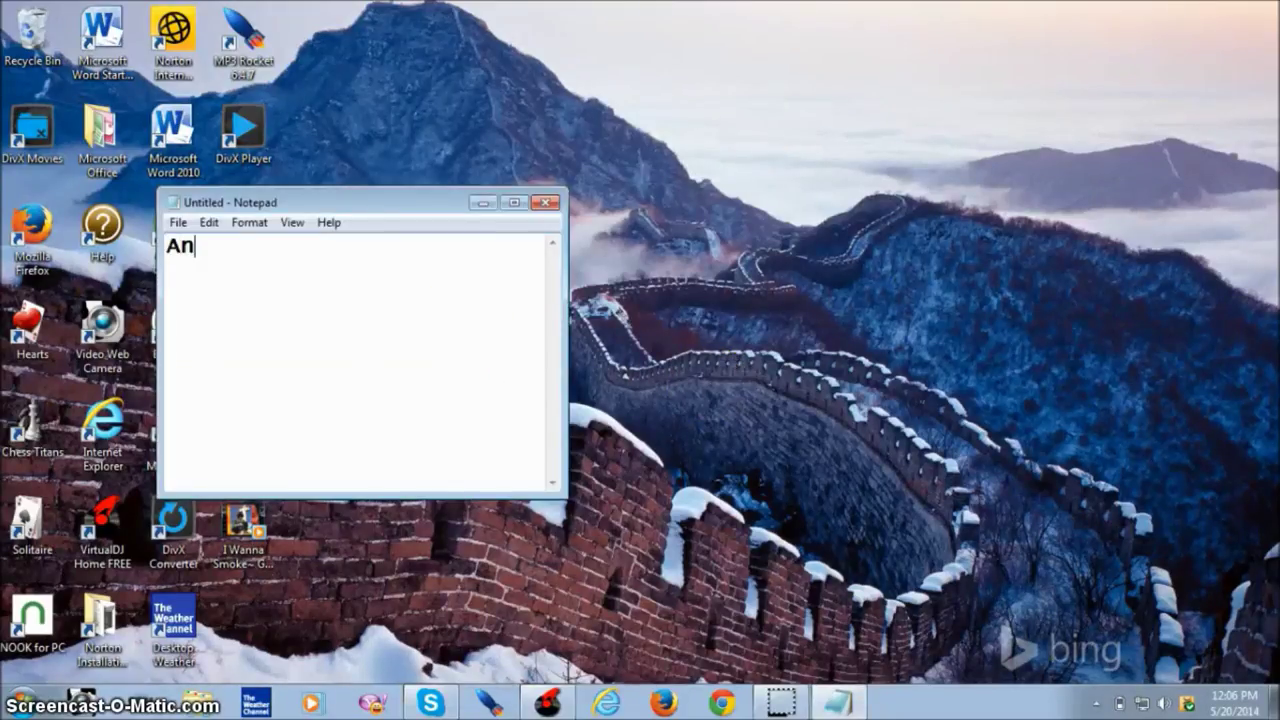
pyautogui.write('And there you have it..')
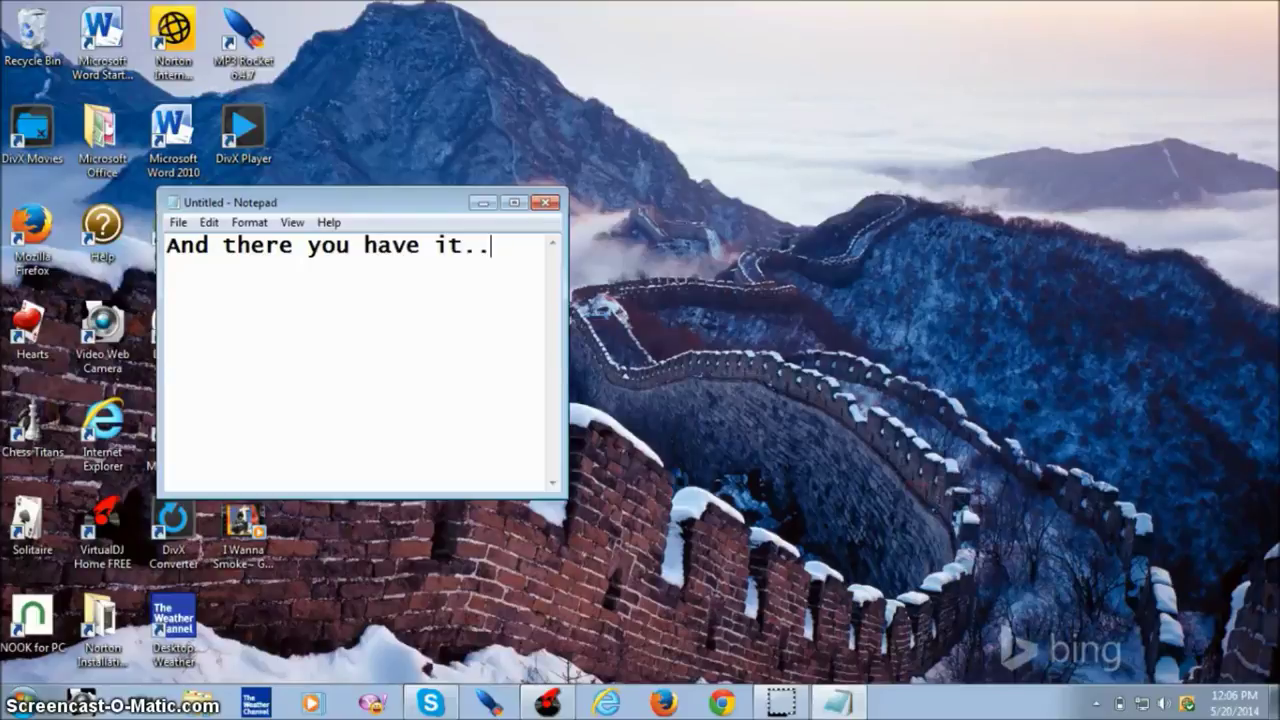
pyautogui.write('.screwed')
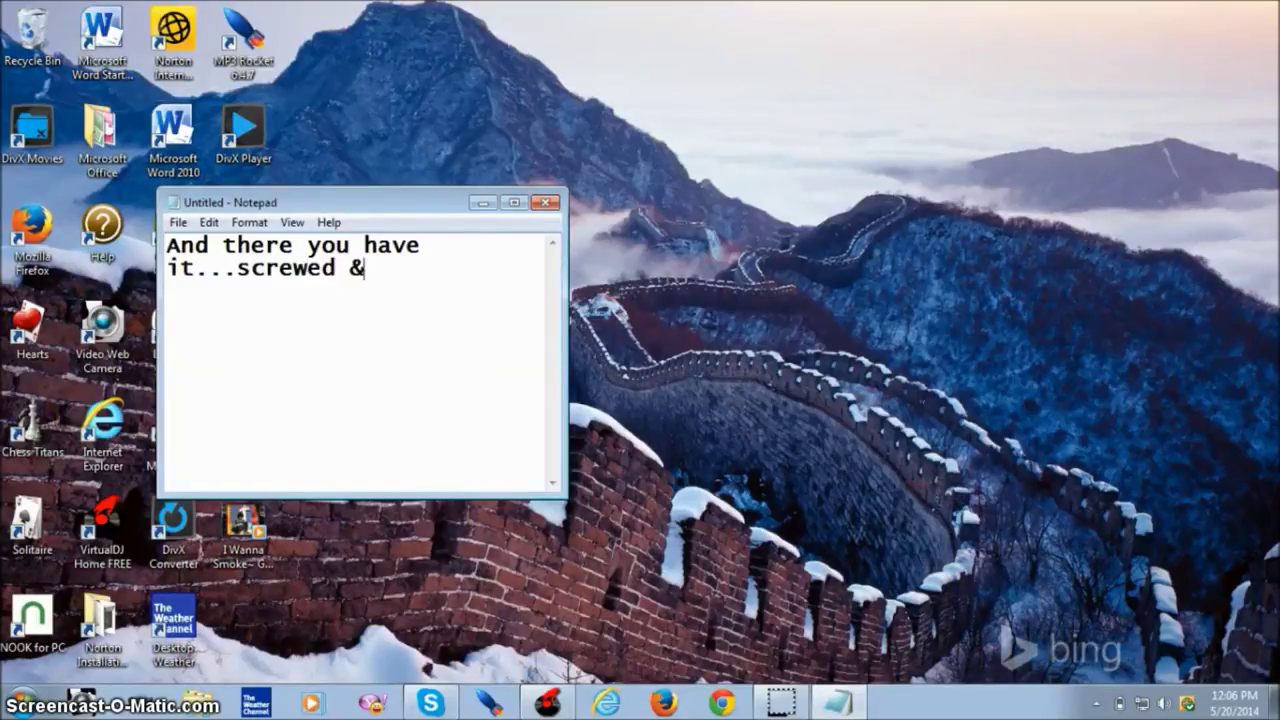
pyautogui.write(" & chopped for ya'll")
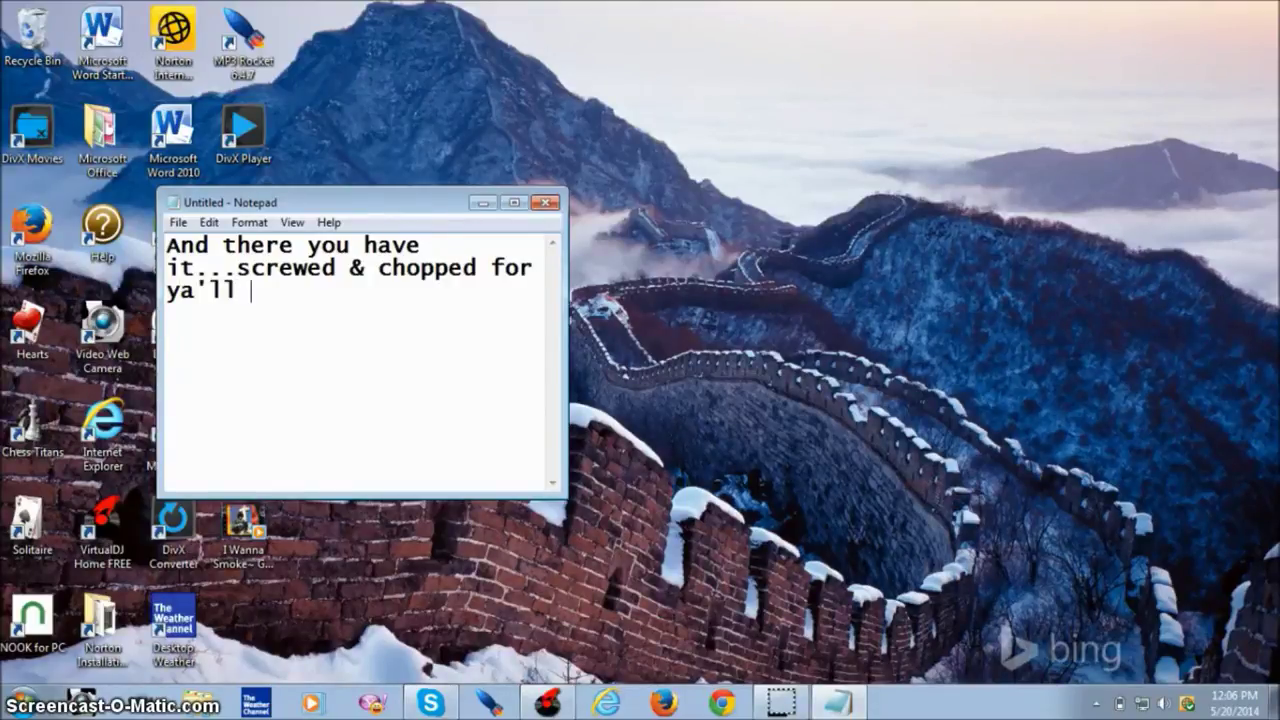
# Step: Append the word "beginingers" to the Notepad message and erase its misspelled ending back to "beg"
pyautogui.write('giningers')
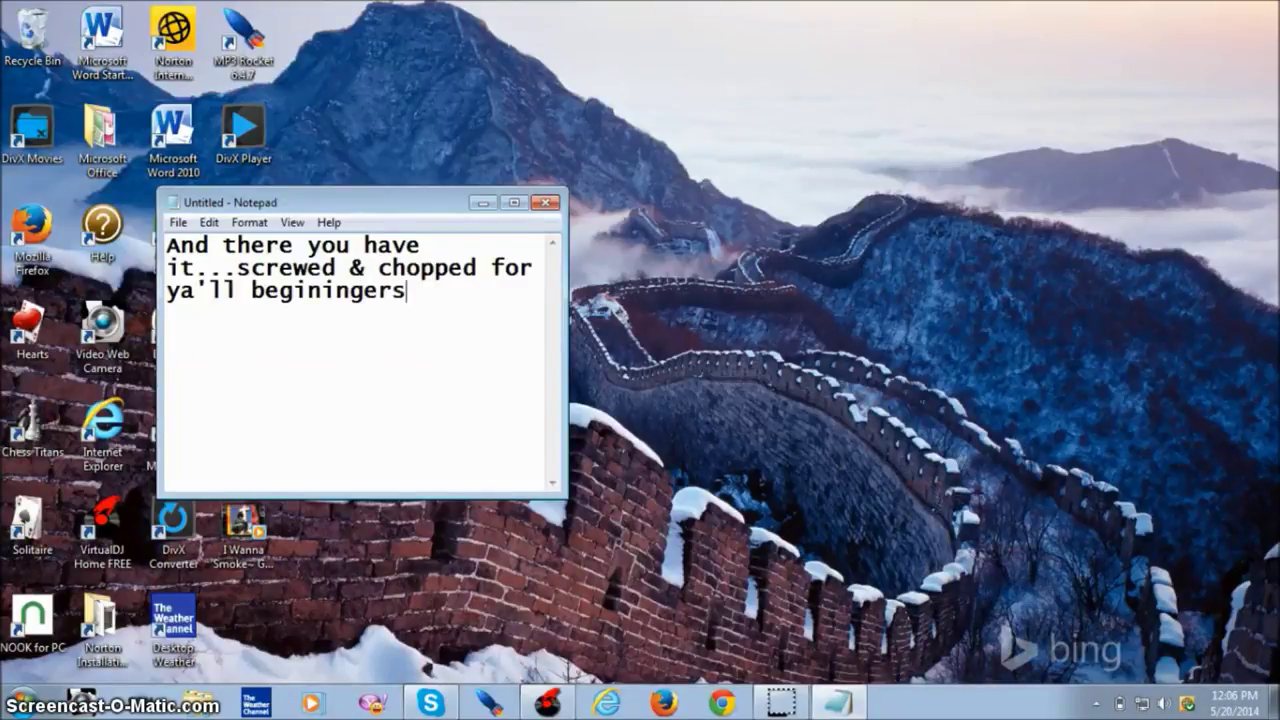
pyautogui.press('BackSpace')
pyautogui.press('BackSpace')
pyautogui.press('BackSpace')
pyautogui.press('BackSpace')
pyautogui.press('BackSpace')
pyautogui.press('BackSpace')
pyautogui.press('BackSpace')
pyautogui.press('BackSpace')
pyautogui.press('BackSpace')
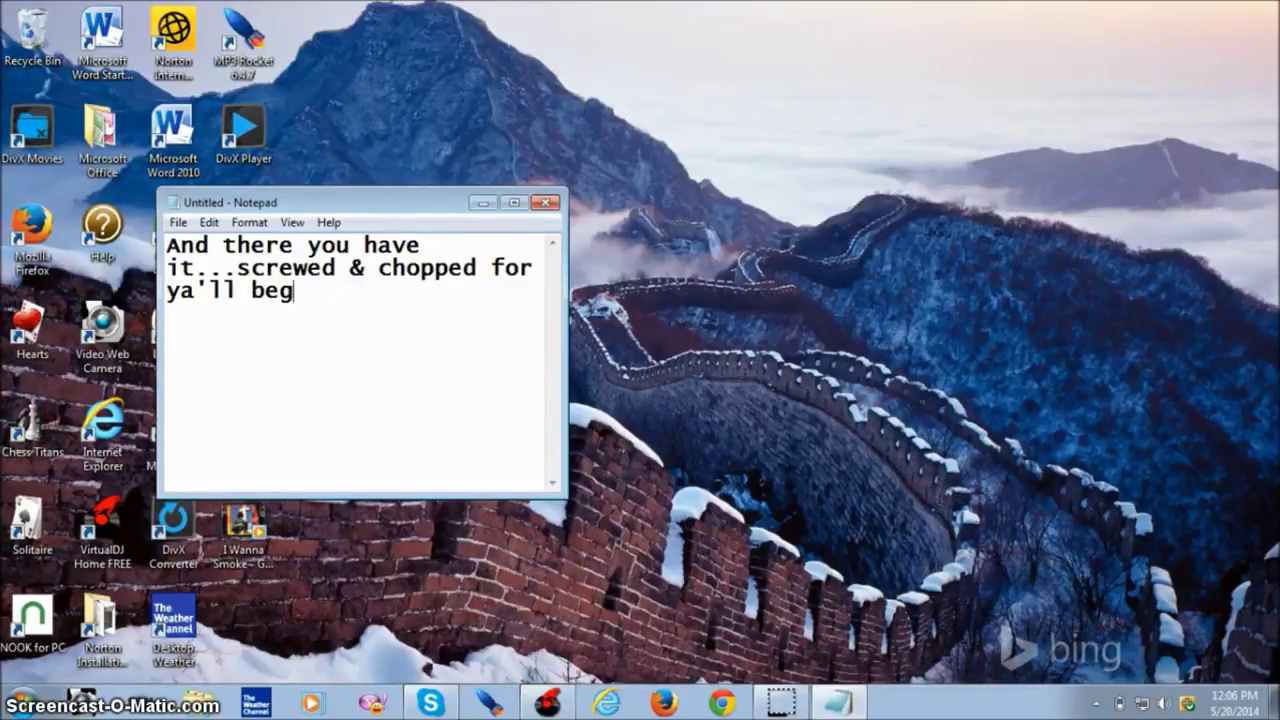